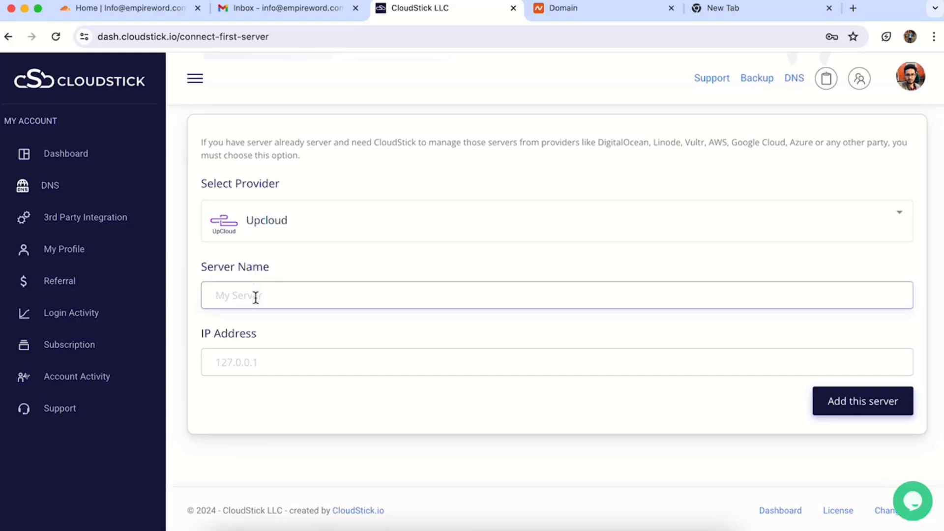
Step: Add the Upcloud server 'seotechy' with IP 5.22.208.230 to CloudStick
text(seotechy)
click(210, 354)
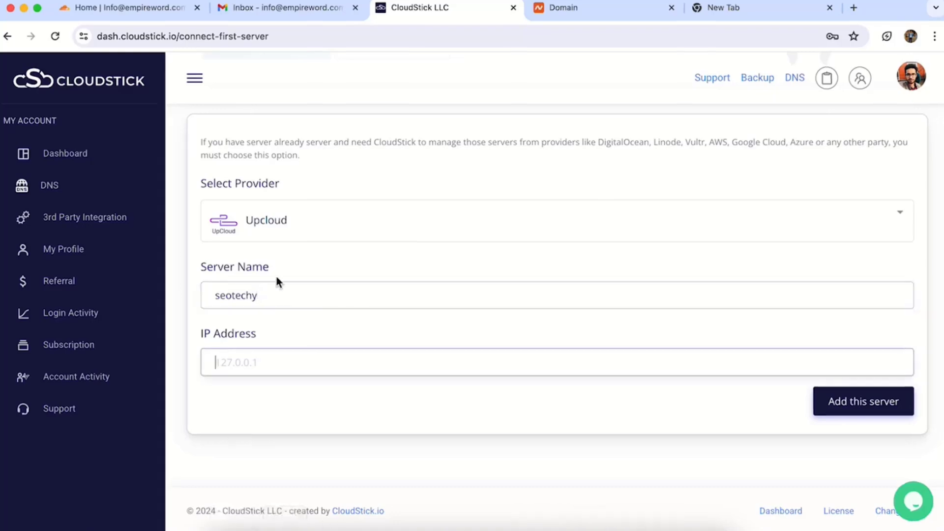
text(5.22.208.230)
click(866, 407)
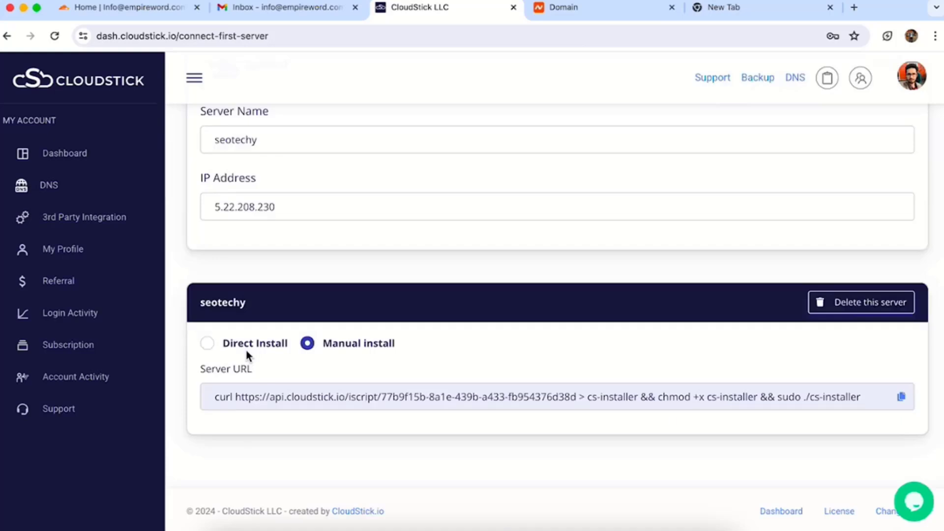
Step: Choose Direct Install, paste the root password and start installing CloudStick on seotechy
click(246, 344)
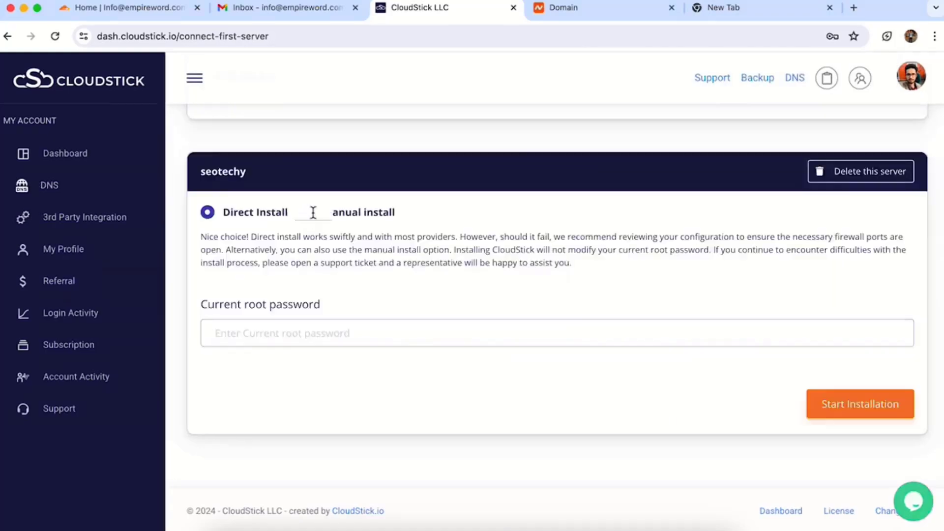
click(312, 211)
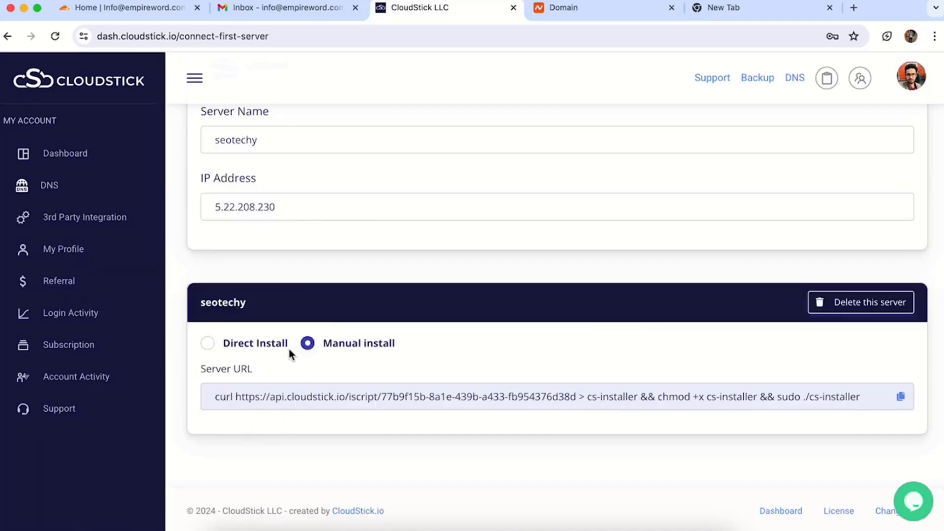
click(208, 343)
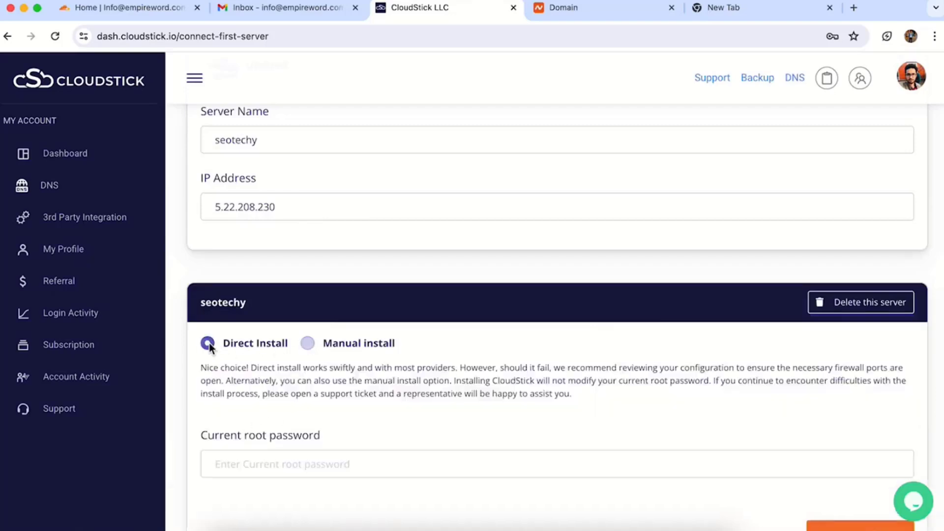
click(244, 458)
key(super+v)
scroll(395, 335, down, 3)
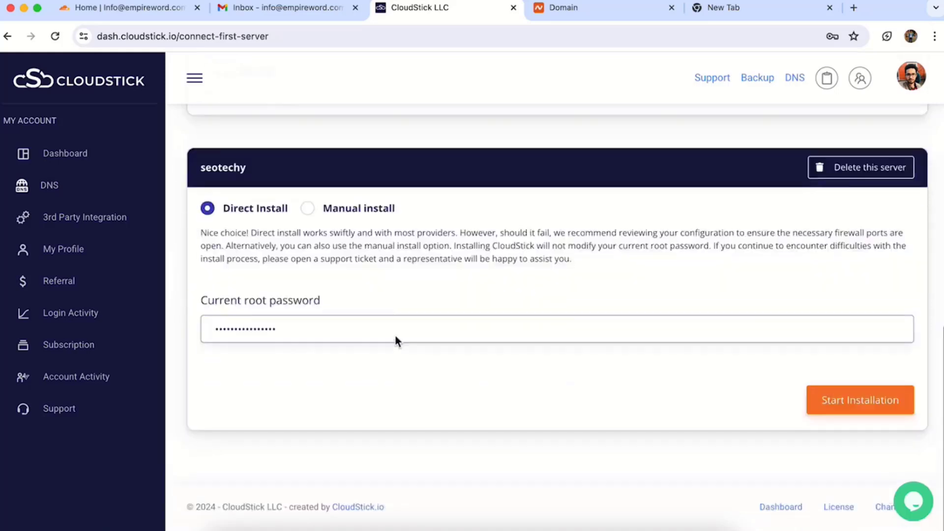
click(855, 407)
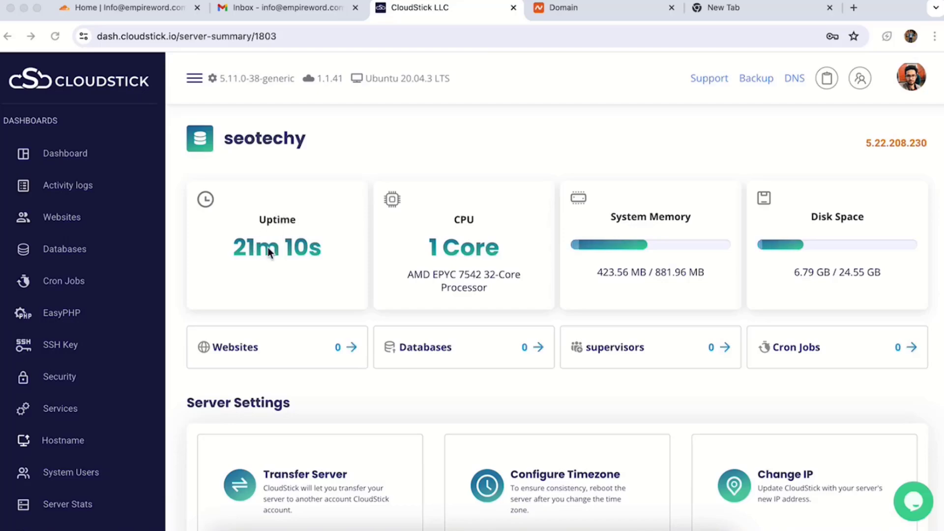
Step: Go to seotechy's Websites section, start a web application account and pick WordPress
scroll(680, 246, down, 5)
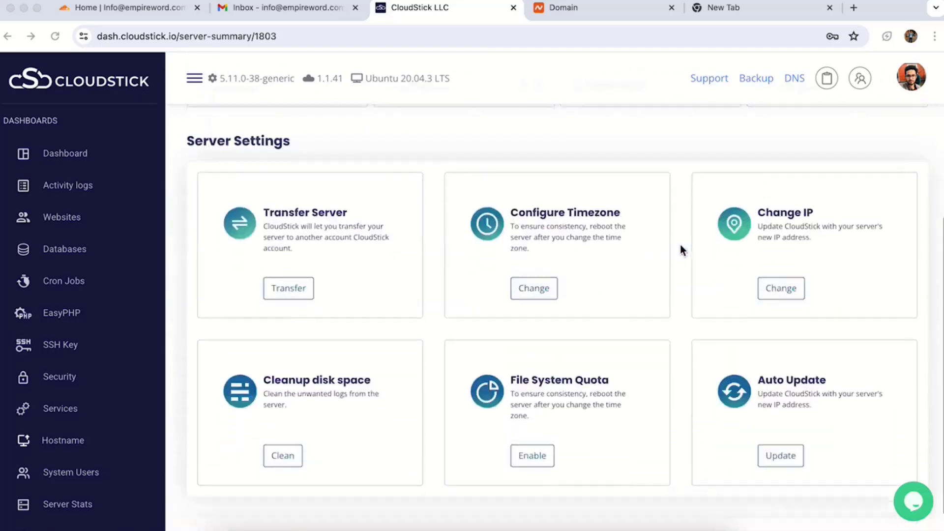
scroll(349, 334, up, 5)
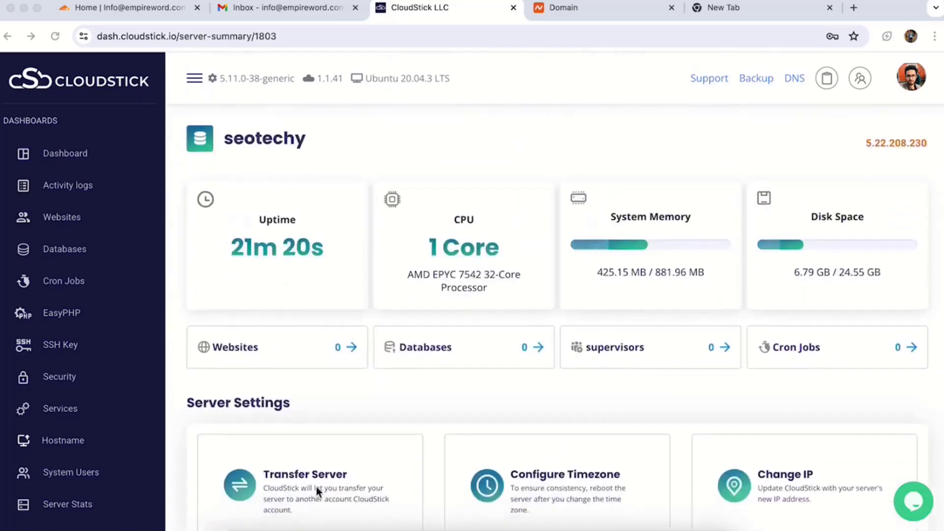
click(53, 218)
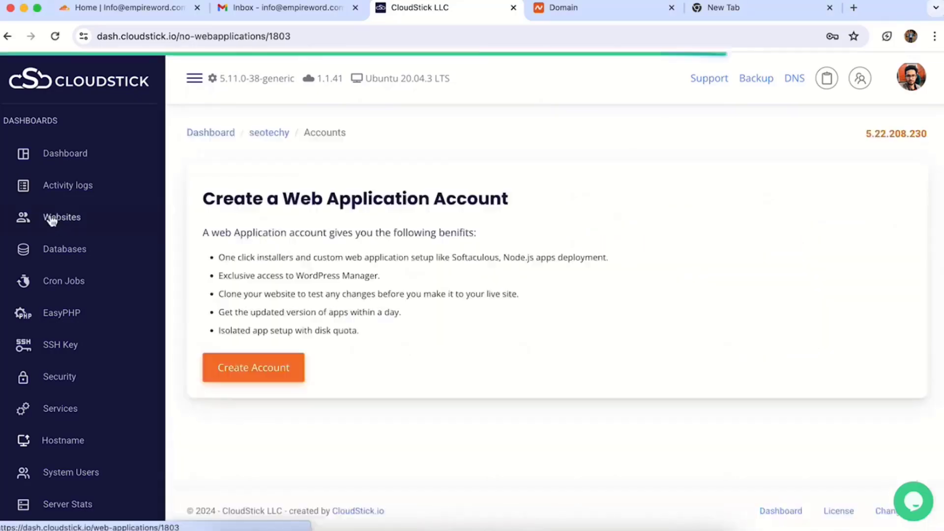
drag(201, 199, 512, 203)
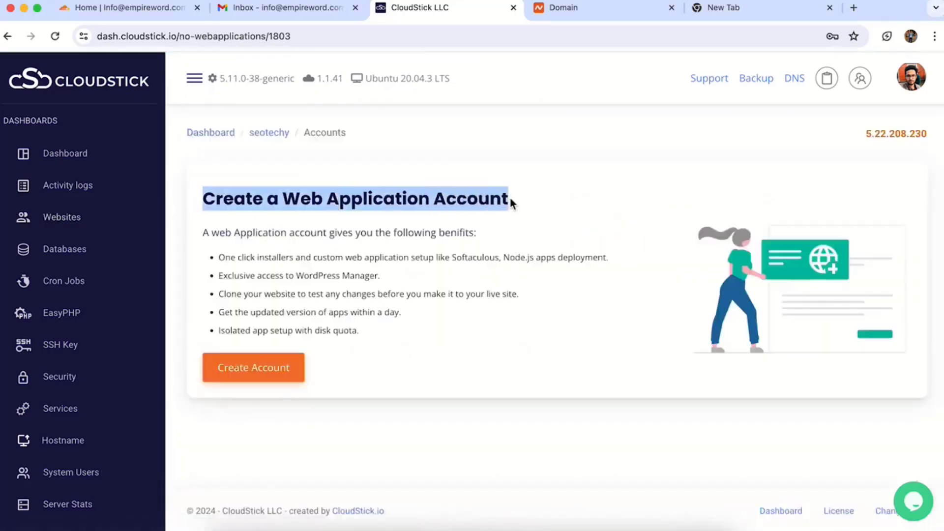
click(276, 371)
scroll(506, 322, down, 1)
click(498, 328)
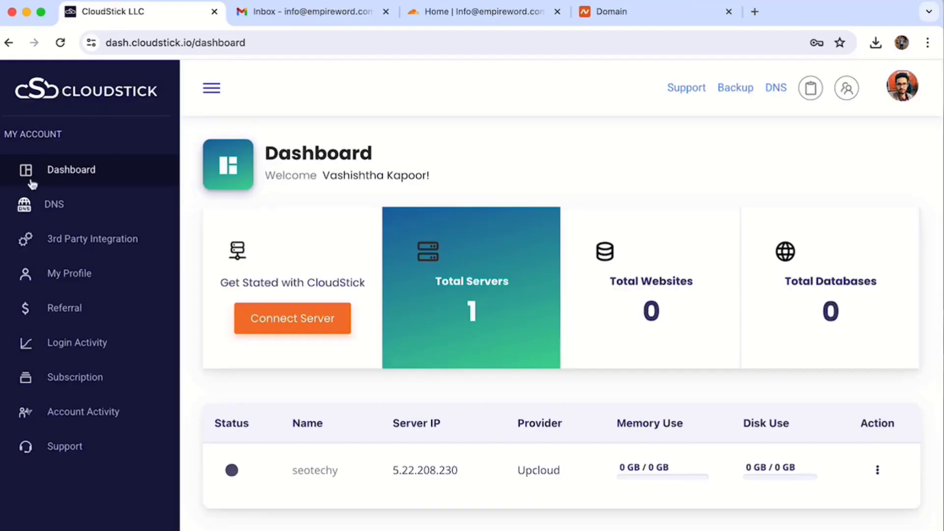
scroll(101, 308, down, 3)
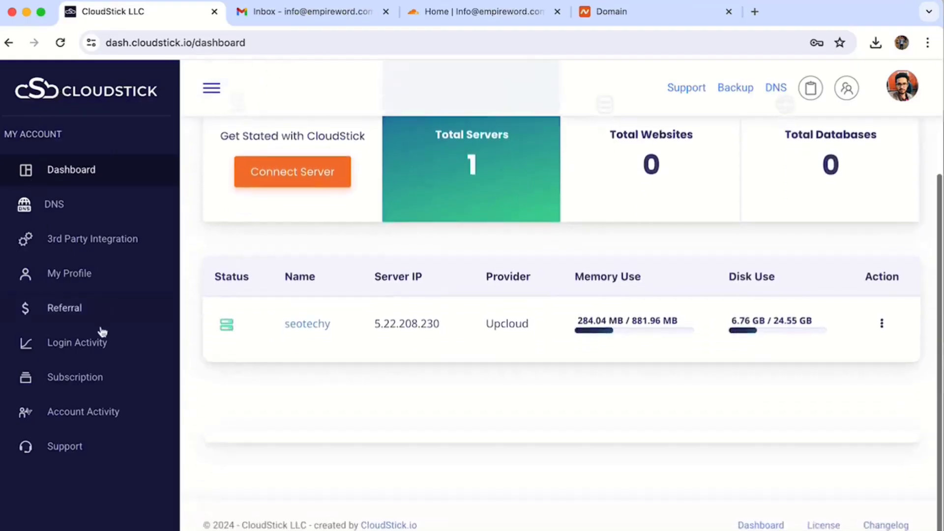
Step: Start a Cloudflare integration in 3rd Party Integration up to the API key form, then go to Cloudflare
click(98, 240)
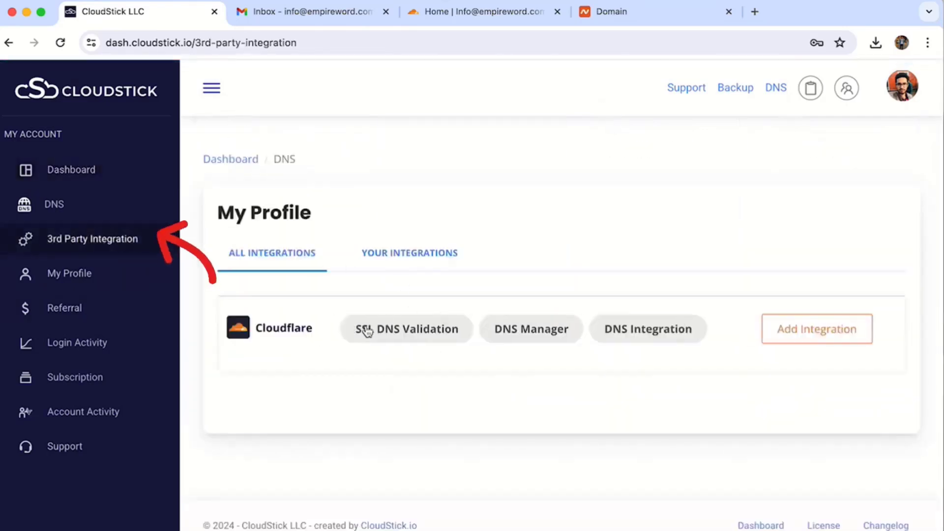
click(807, 329)
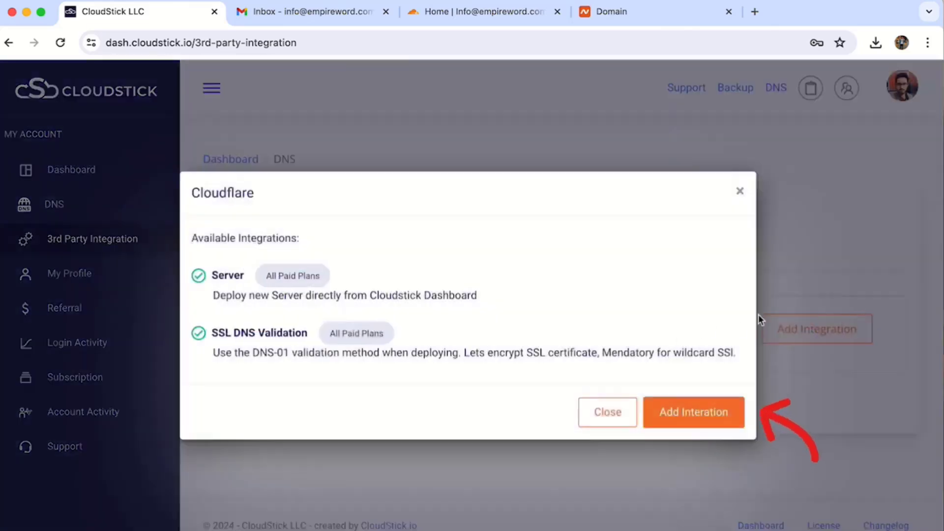
click(700, 415)
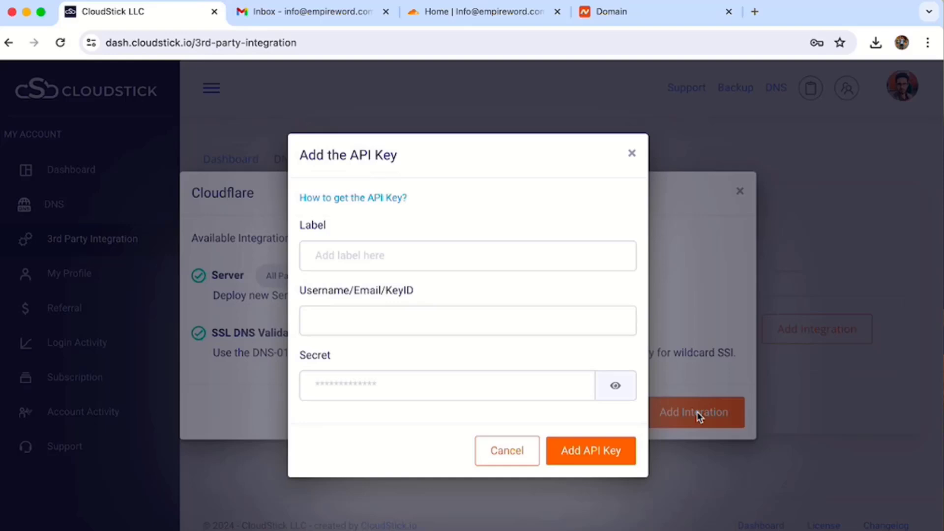
click(473, 12)
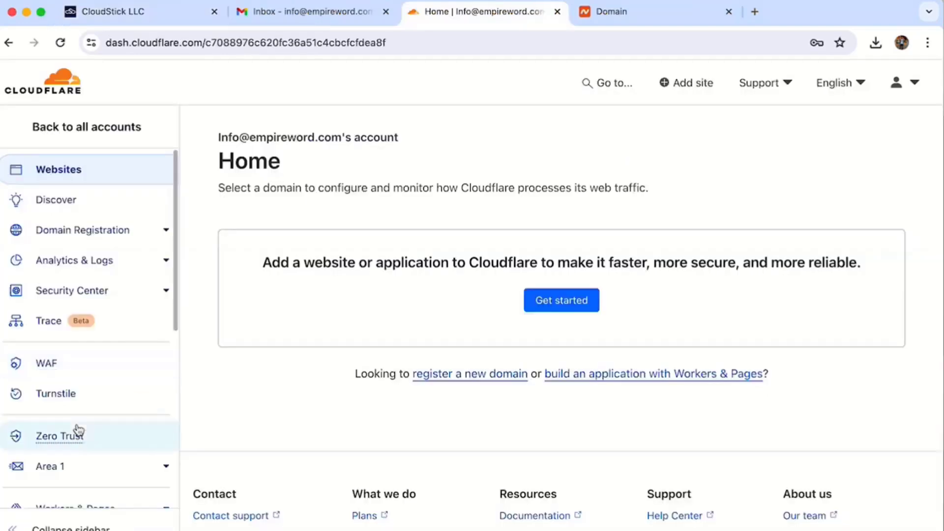
Step: Go to the API Tokens page under the Cloudflare account's My Profile
scroll(77, 429, down, 7)
click(898, 84)
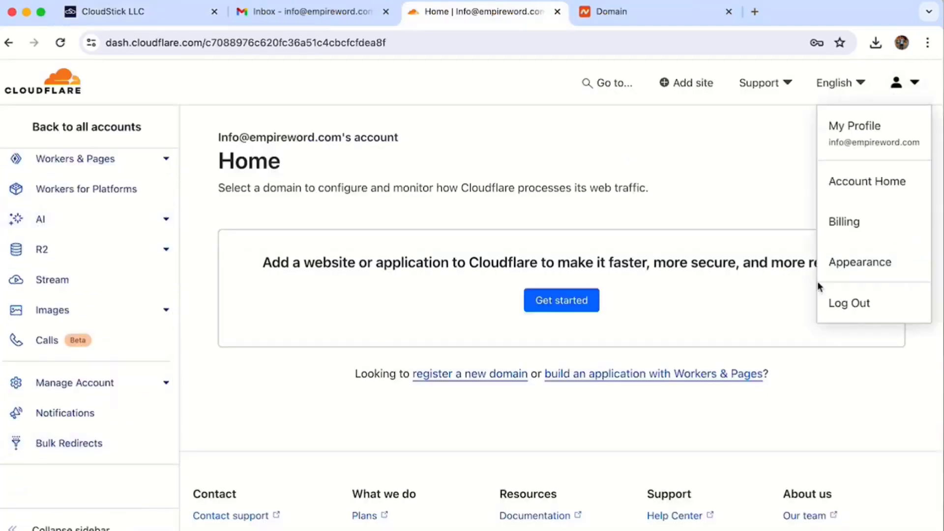
click(856, 140)
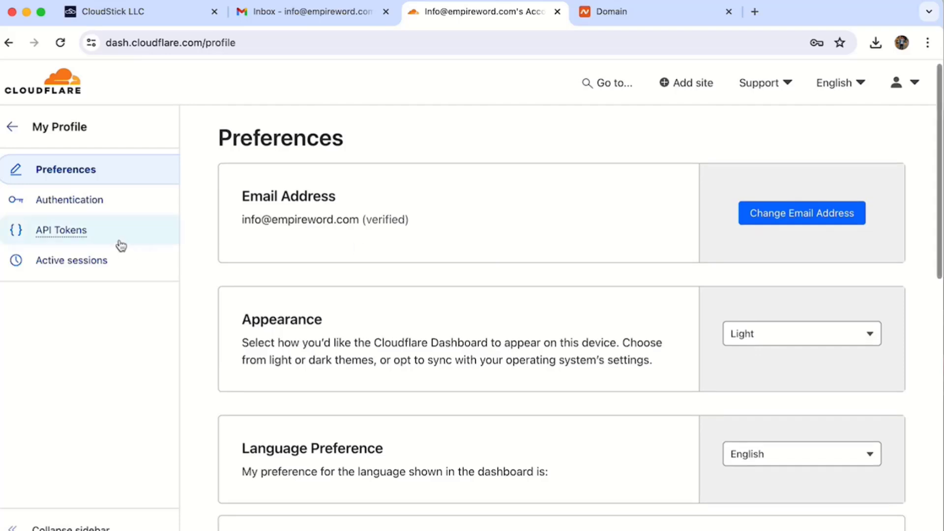
click(119, 241)
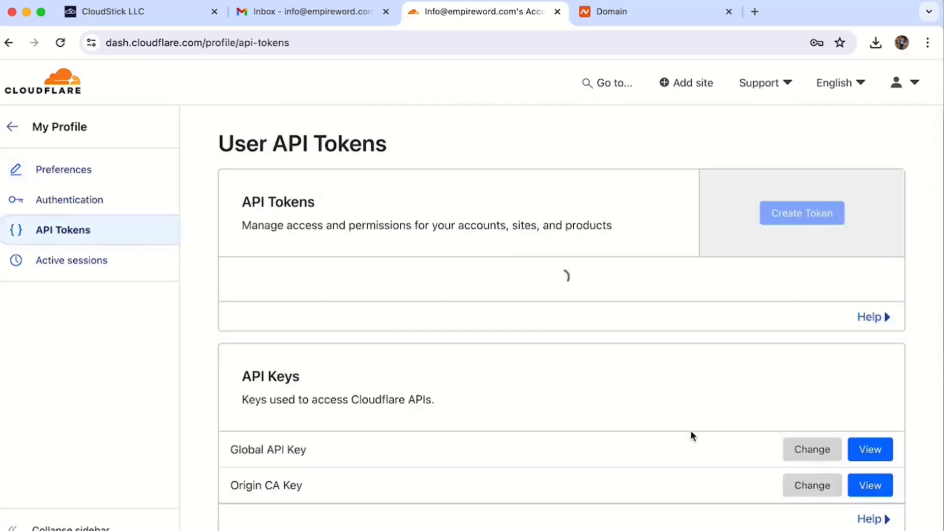
Step: Reveal the Global API Key with the account password and copy it
click(862, 466)
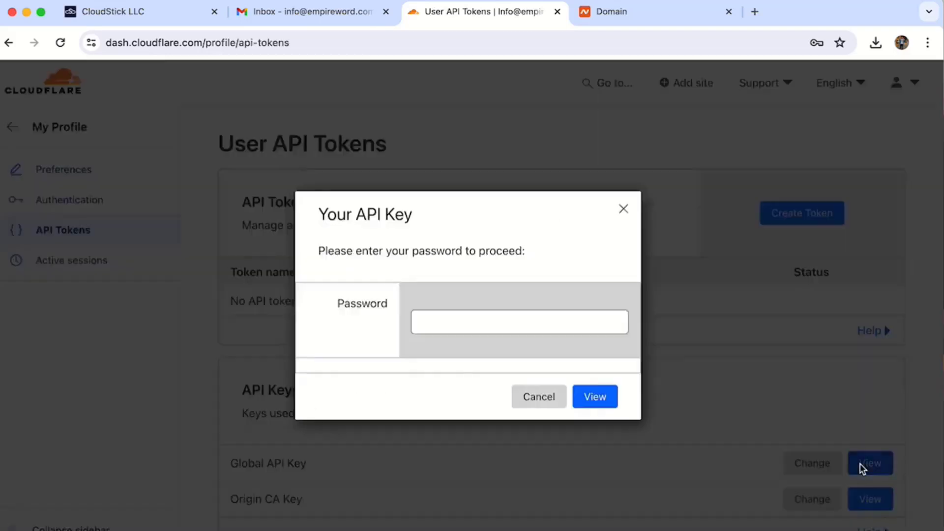
click(511, 322)
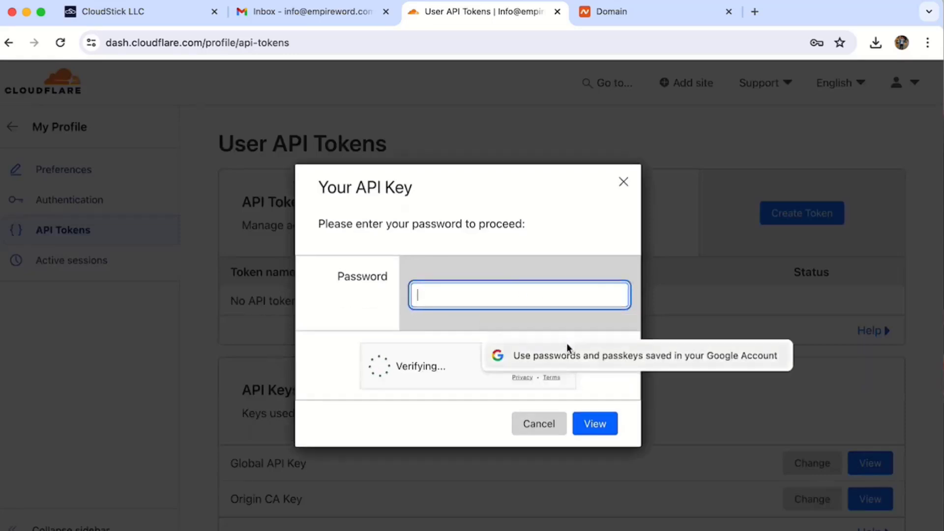
key(super+v)
click(589, 424)
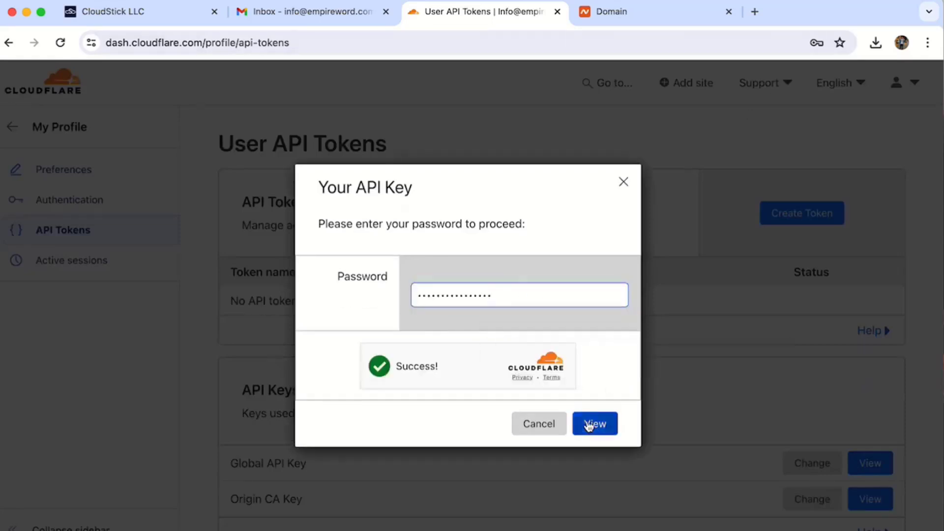
click(428, 327)
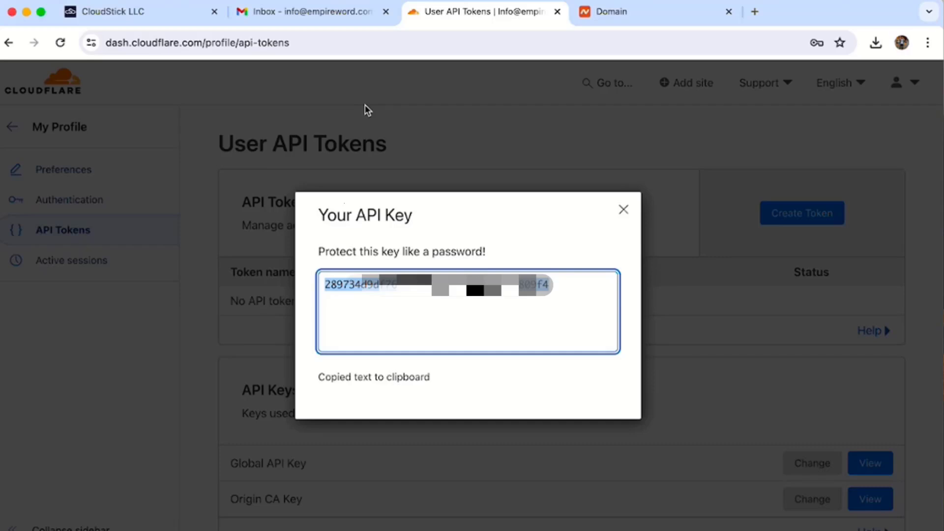
click(170, 5)
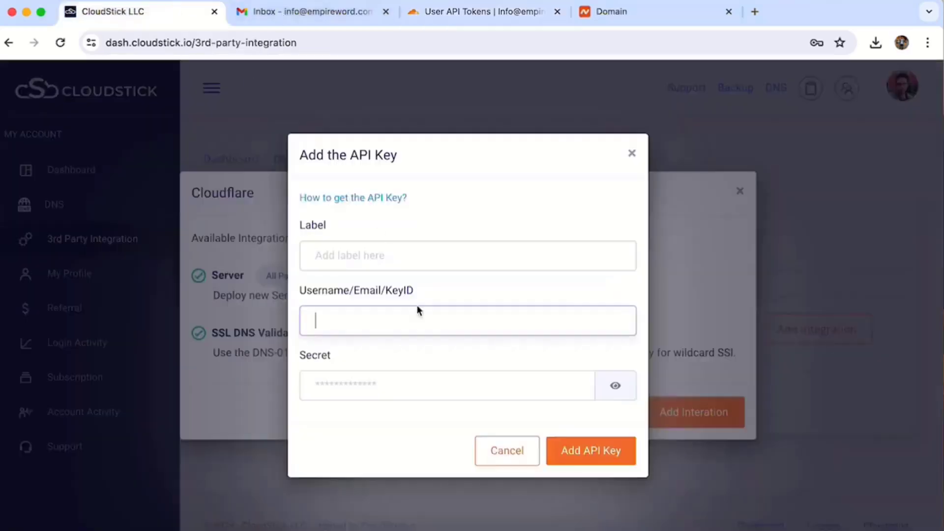
Step: Save a Cloudflare API key labelled 'Cloudflare info' with the account e-mail and copied key
click(326, 251)
text(Cloudflare indo)
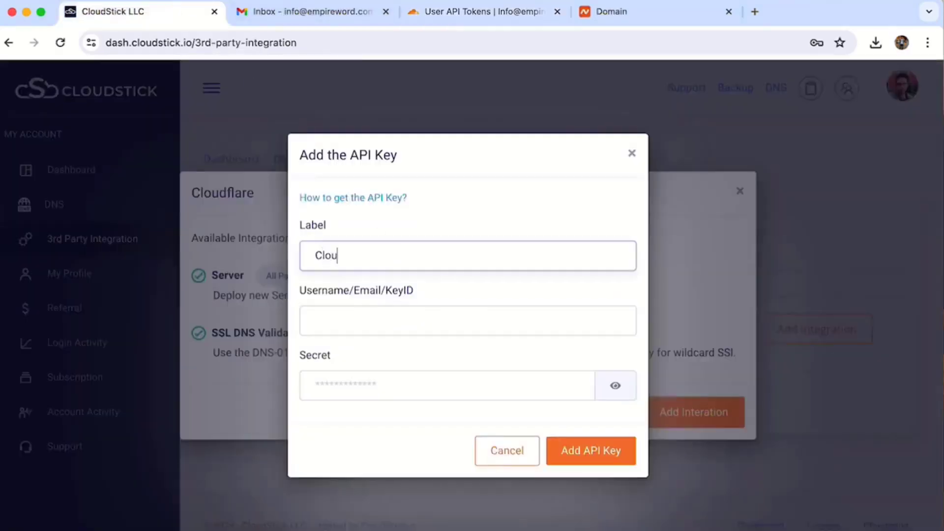
key(Tab)
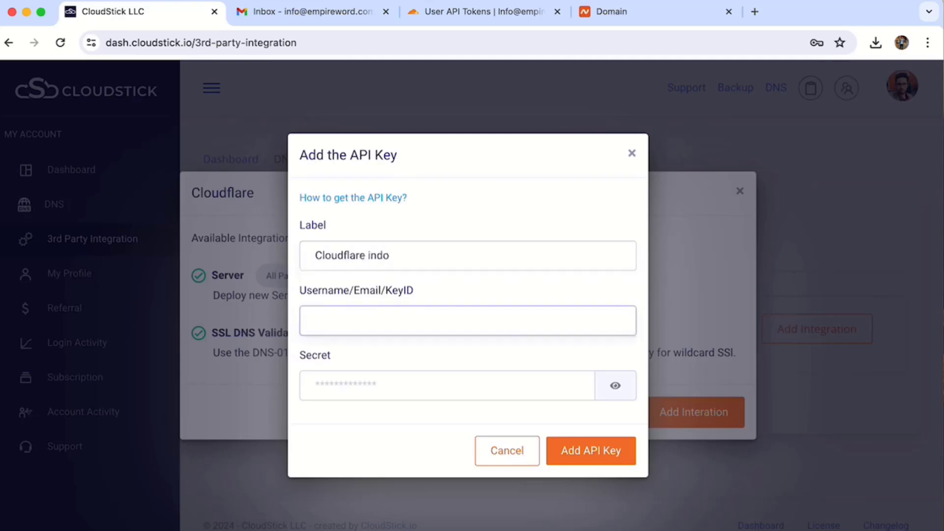
key(shift+Tab)
key(Right)
key(BackSpace)
key(BackSpace)
text(fo)
key(Tab)
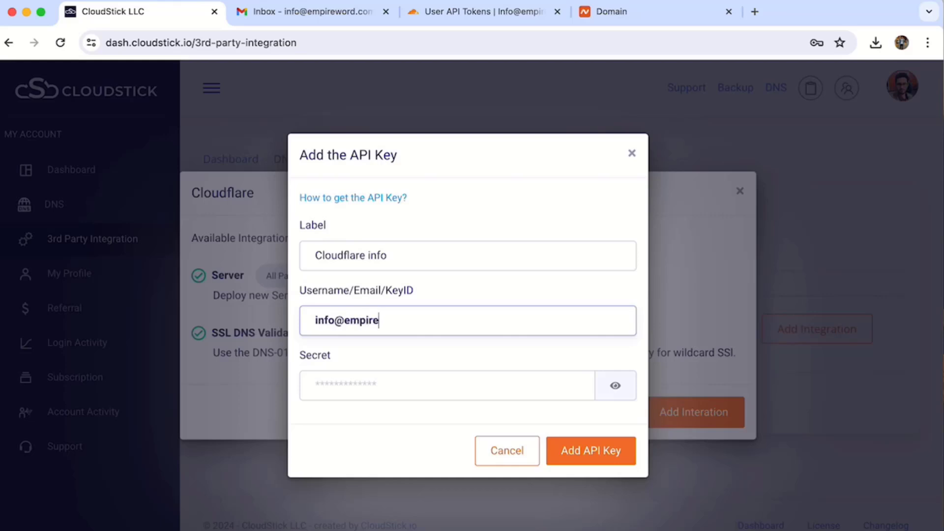
key(Tab)
key(super+v)
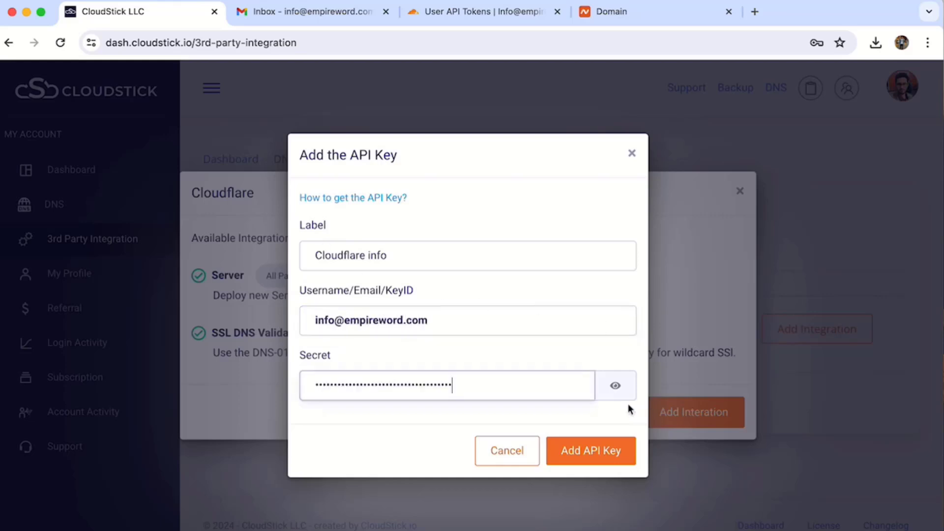
click(587, 455)
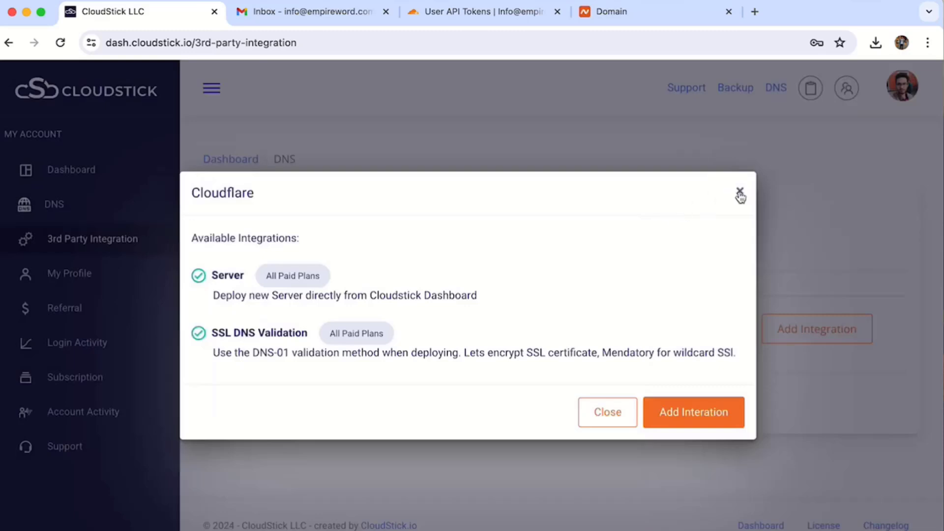
Step: Close the Cloudflare dialog, check Your Integrations, and return to the dashboard
click(741, 194)
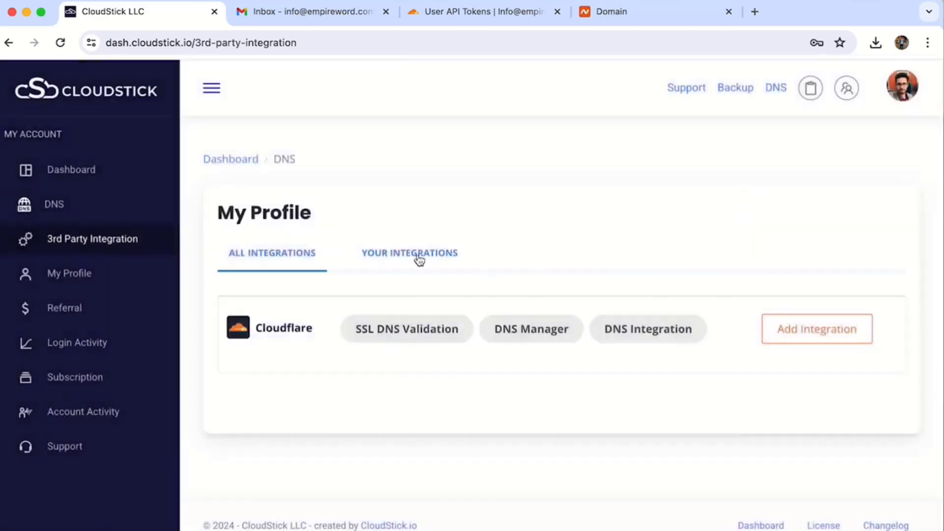
click(419, 258)
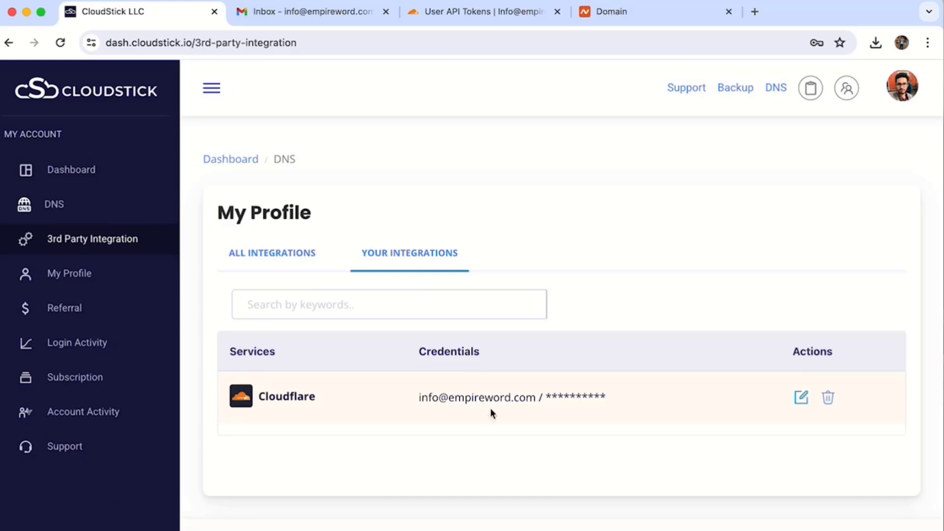
click(99, 176)
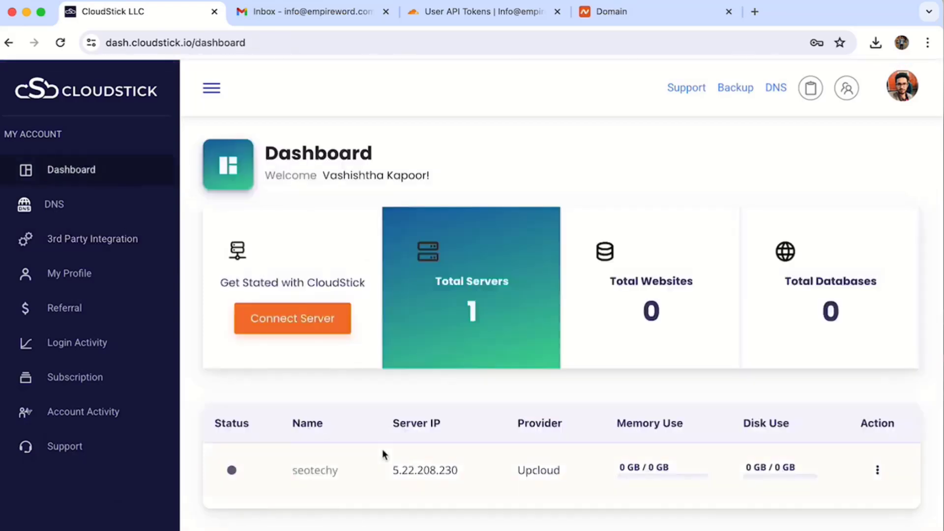
Step: From the seotechy server, open Websites, create an account and choose the WordPress application
click(330, 469)
scroll(312, 478, down, 3)
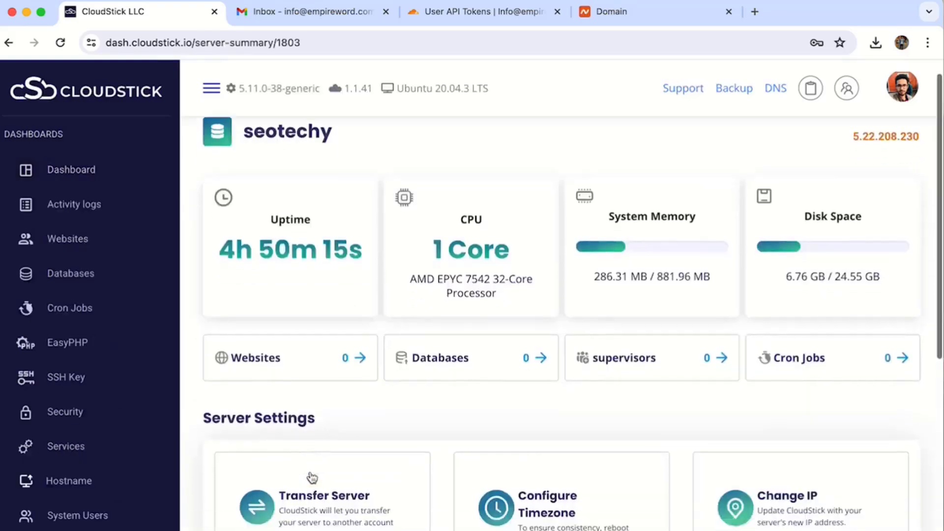
click(356, 281)
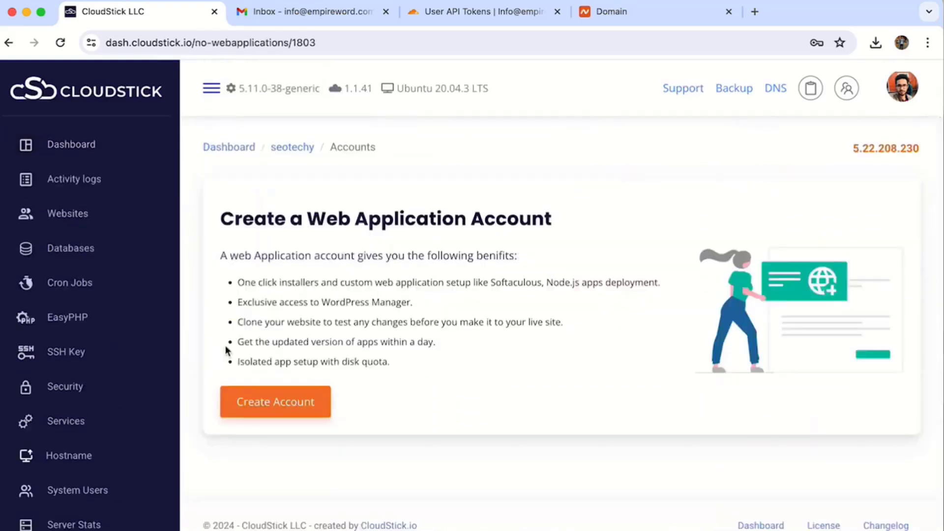
click(287, 410)
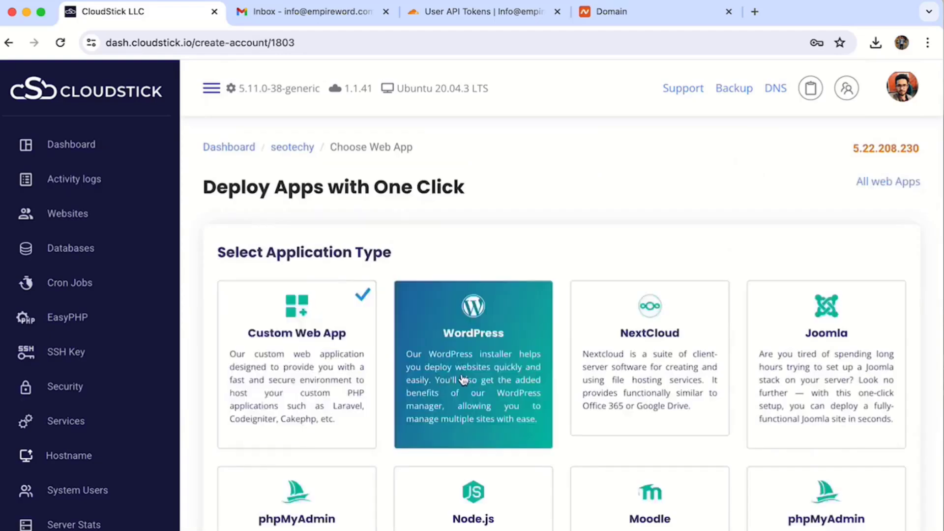
scroll(460, 378, down, 5)
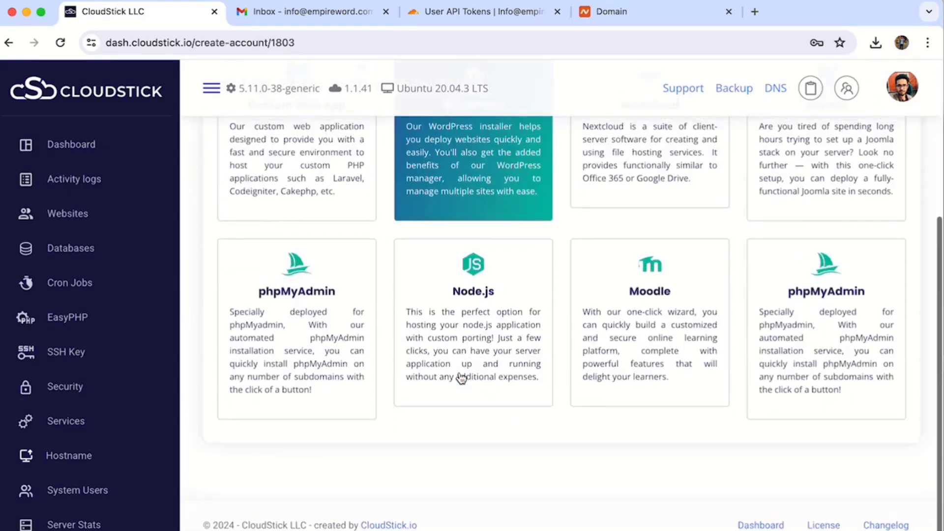
scroll(459, 378, up, 5)
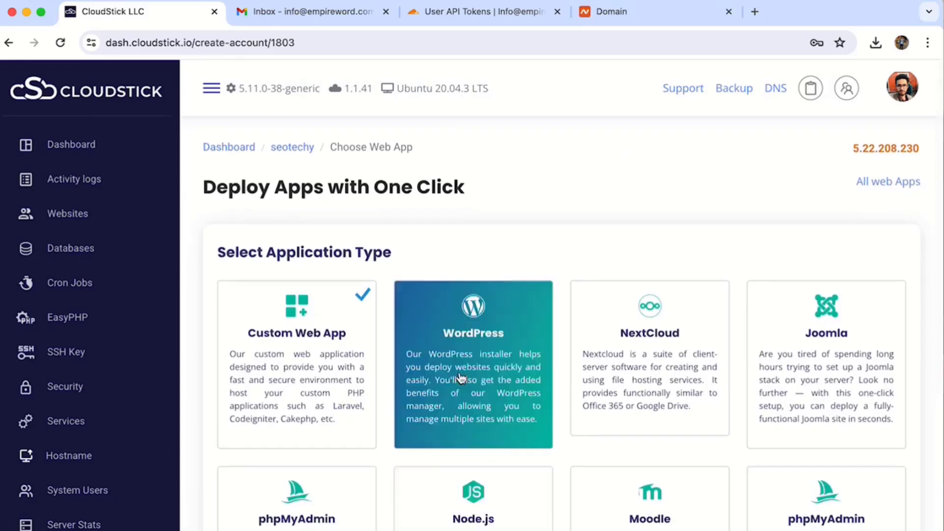
scroll(460, 377, down, 3)
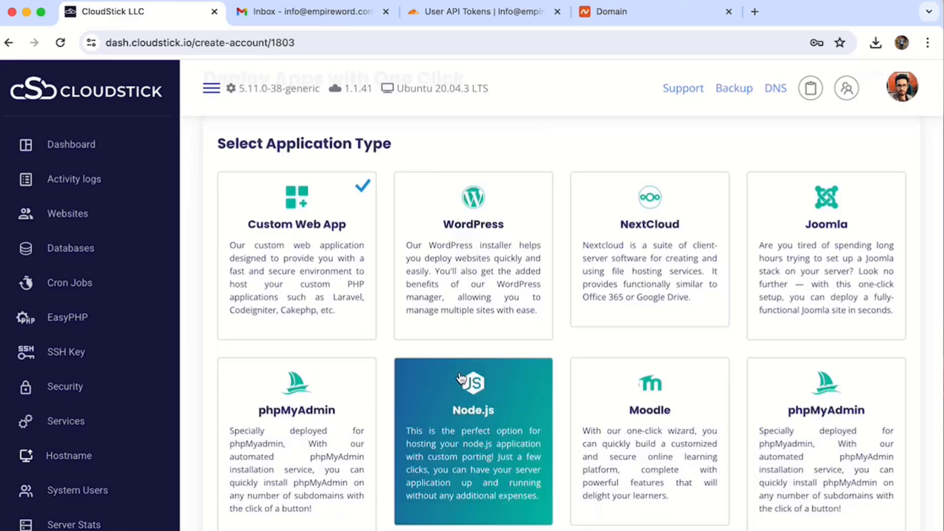
click(464, 274)
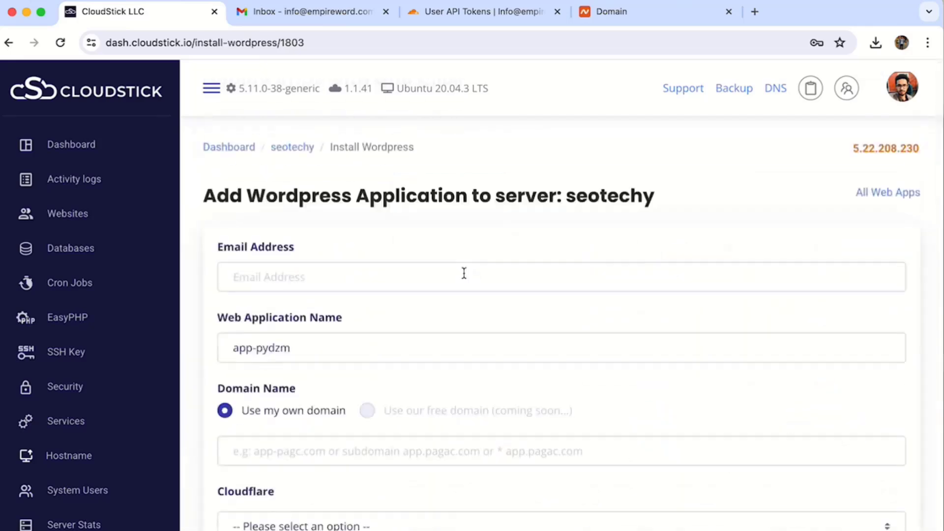
click(463, 274)
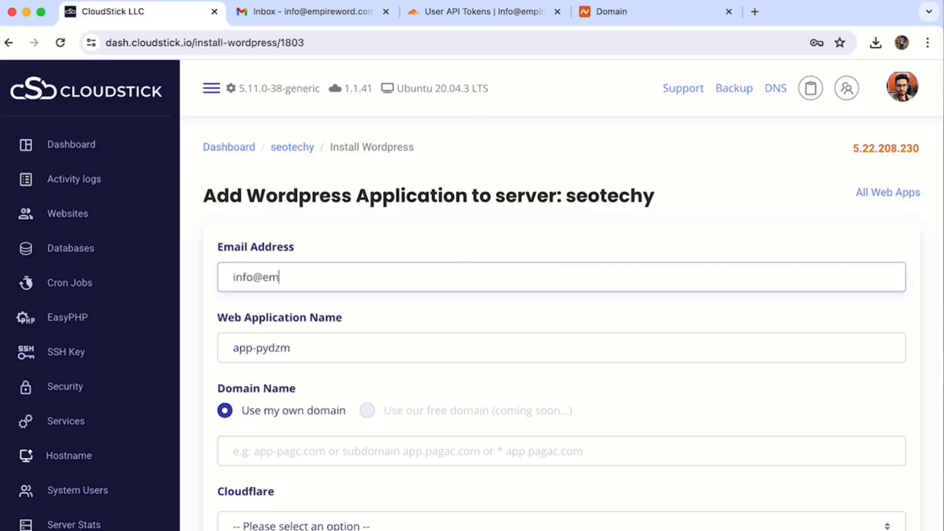
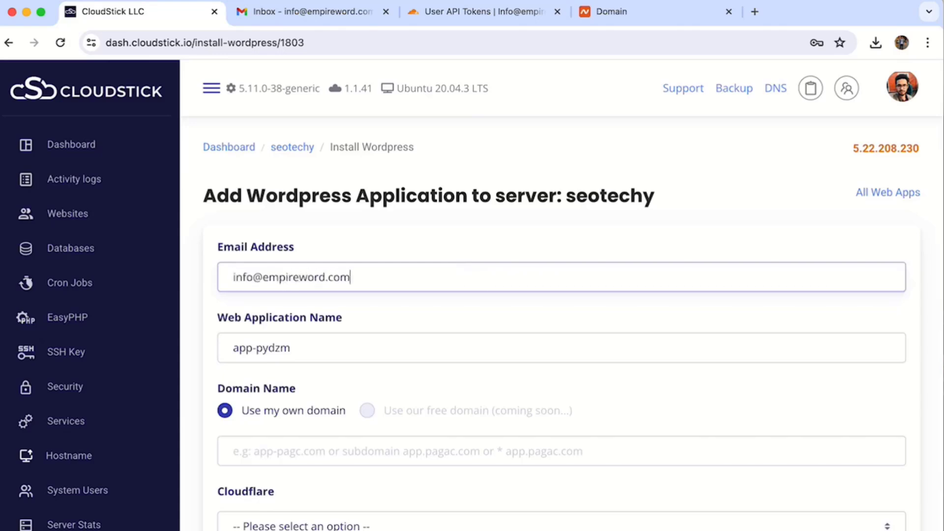
Step: Enter the account e-mail, name the app app-pydzm-seotechy and set domain seotechy.com
key(Tab)
click(390, 348)
text(-seotechy)
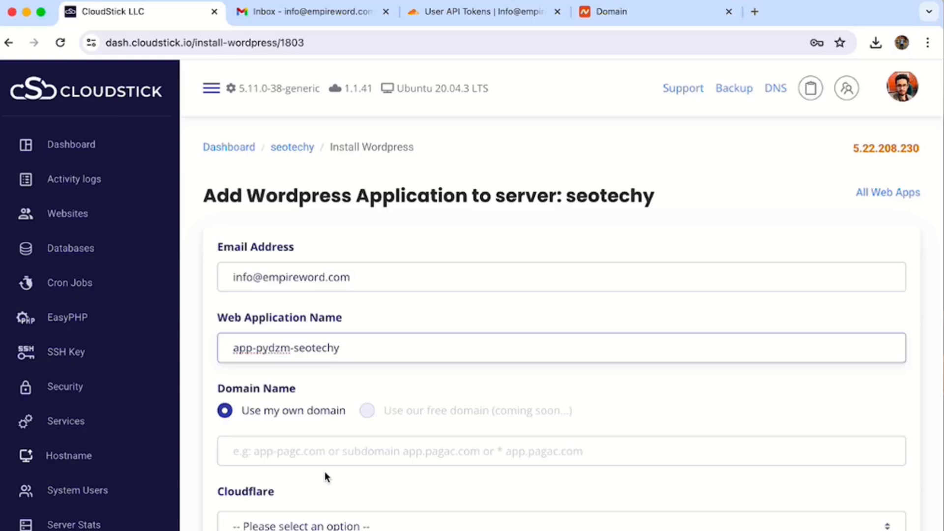
click(326, 458)
text(seote)
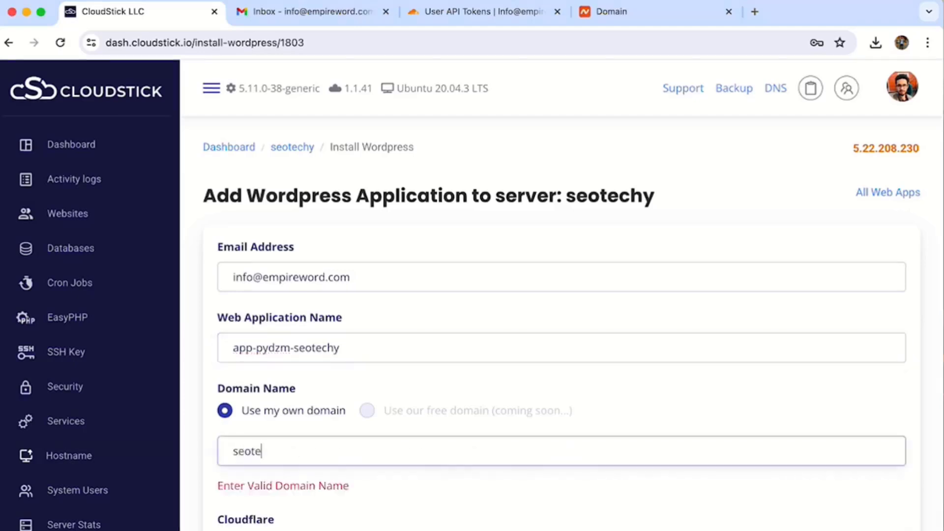
text(chy.com)
Step: Select the saved 'Cloudflare info' API key as the Cloudflare account
scroll(305, 397, down, 5)
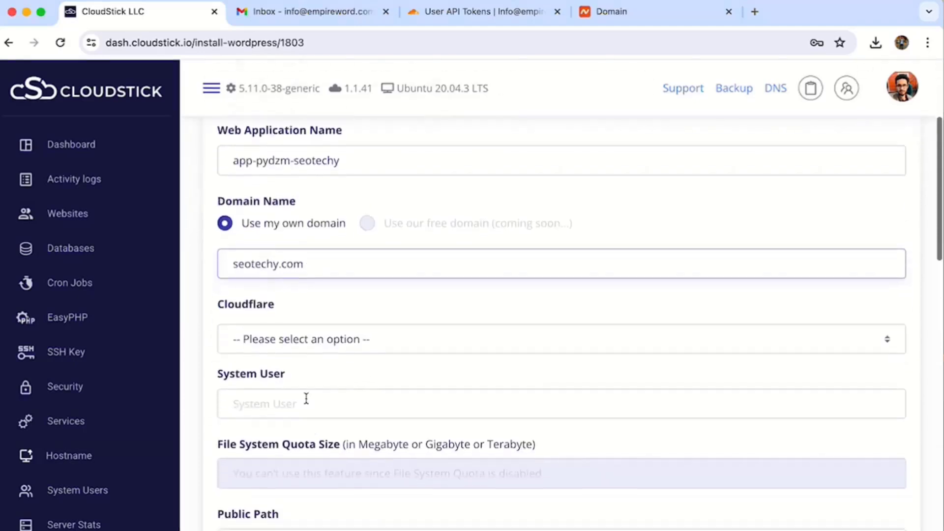
click(341, 301)
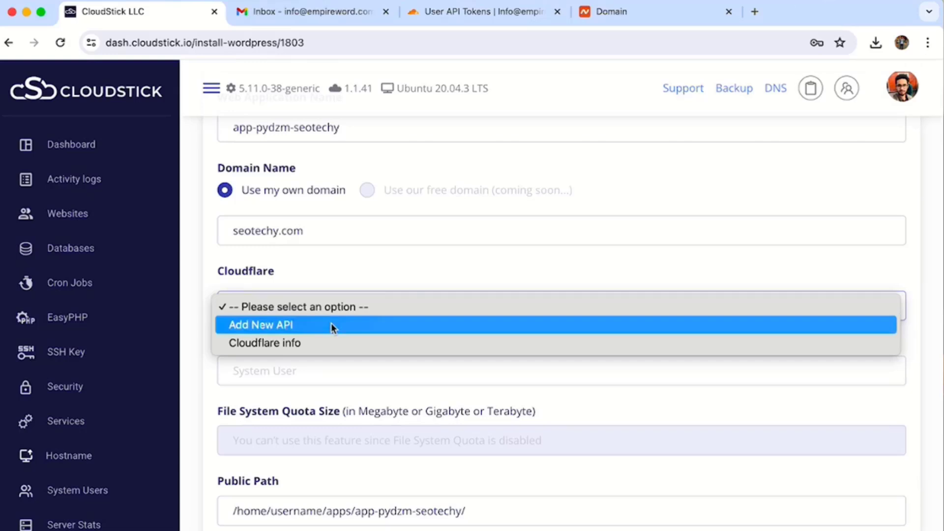
click(331, 325)
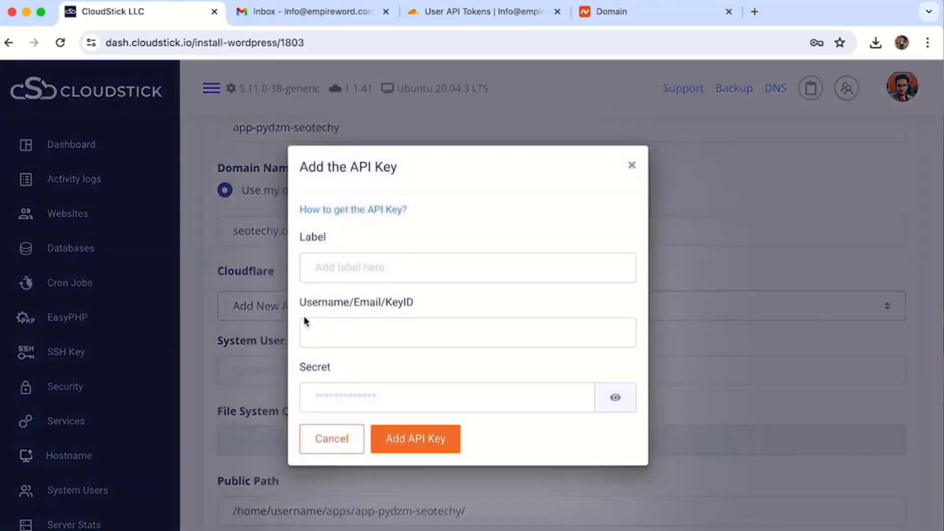
key(Escape)
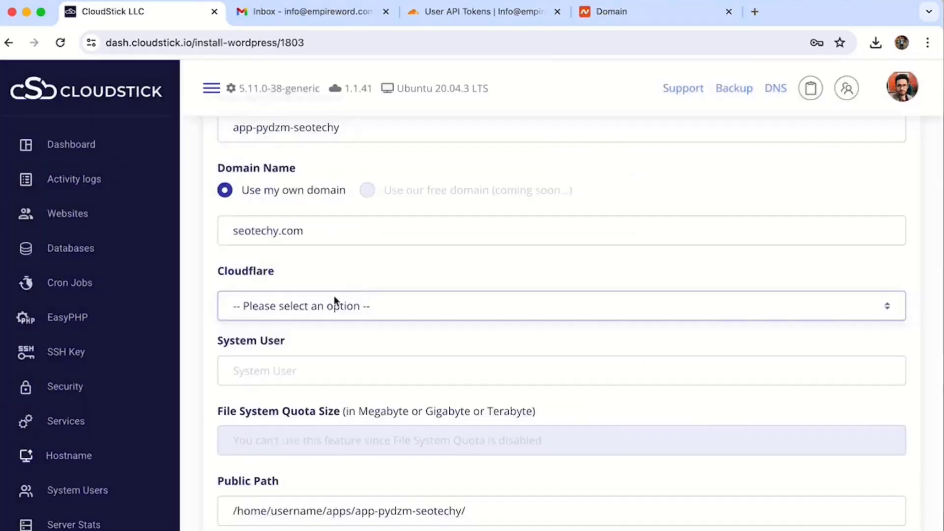
click(323, 308)
click(296, 350)
click(305, 364)
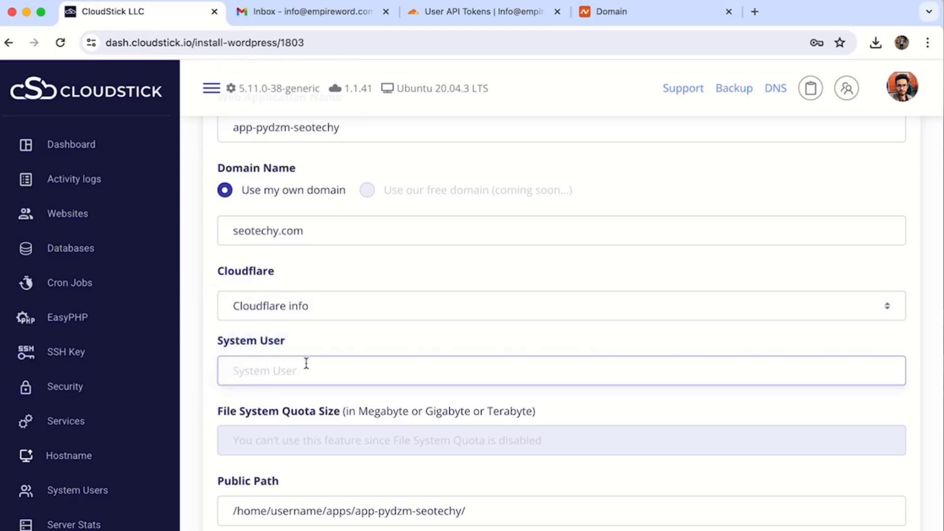
Step: Set the system user to seotechy, matching the public path folder
scroll(306, 364, down, 3)
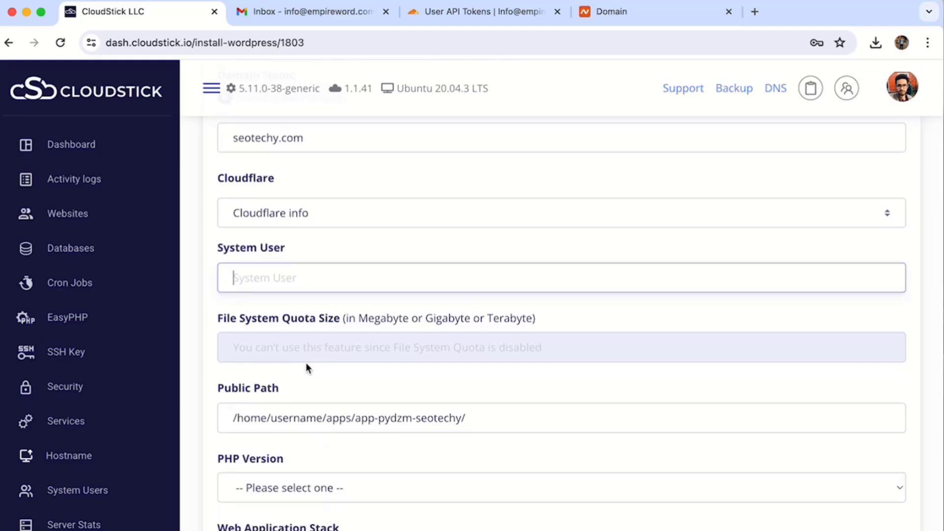
text(so)
key(BackSpace)
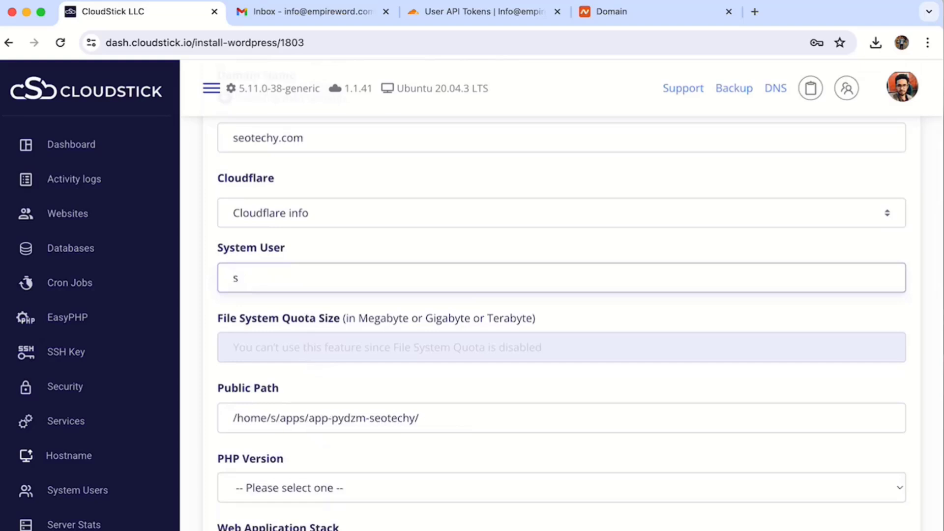
text(eotechy)
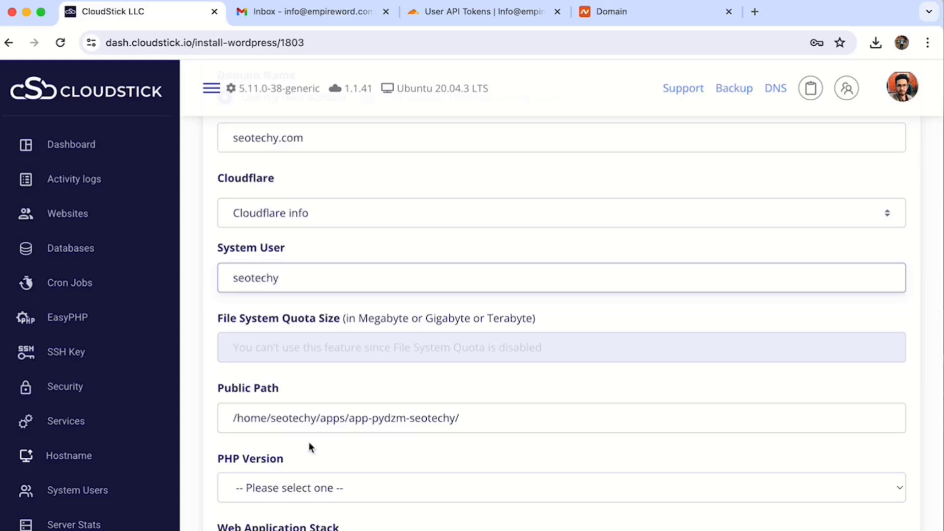
double_click(296, 418)
scroll(355, 418, down, 3)
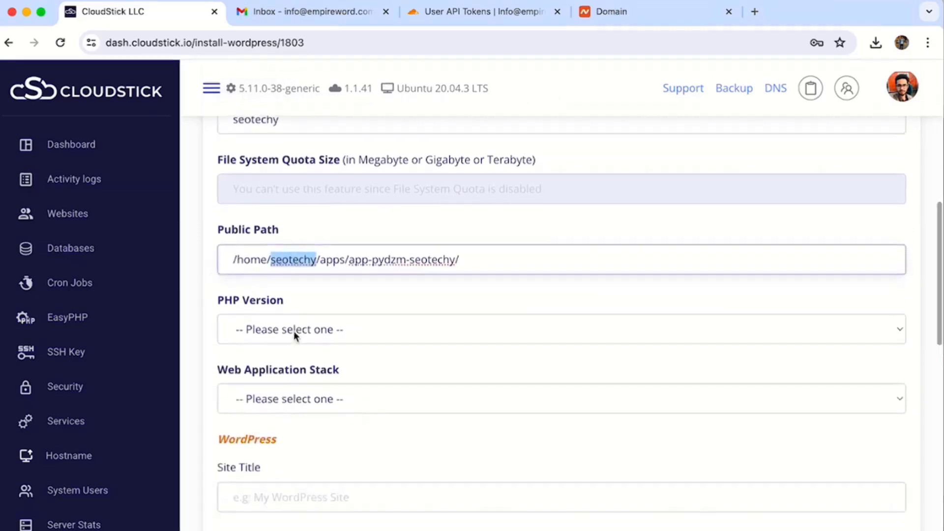
Step: Choose PHP 8.0 and the Nginx + Apache web application stack
click(294, 332)
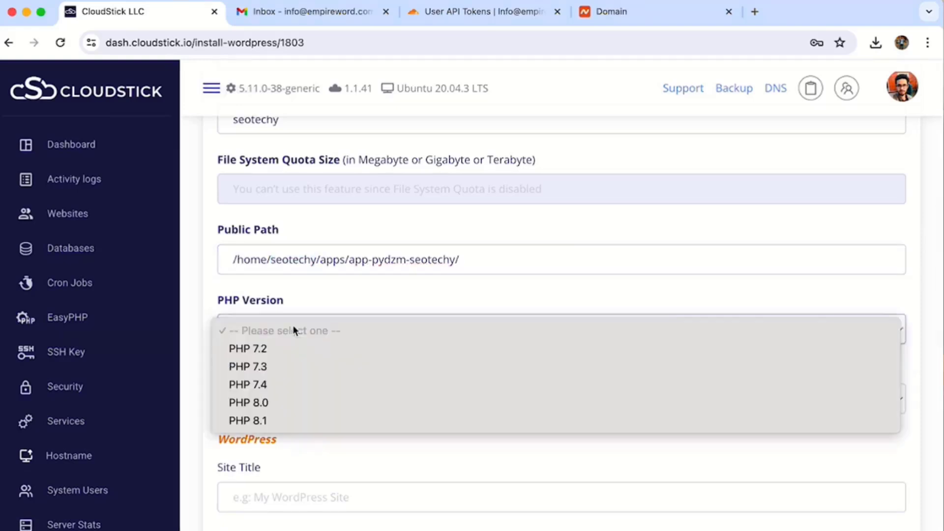
click(269, 404)
click(270, 404)
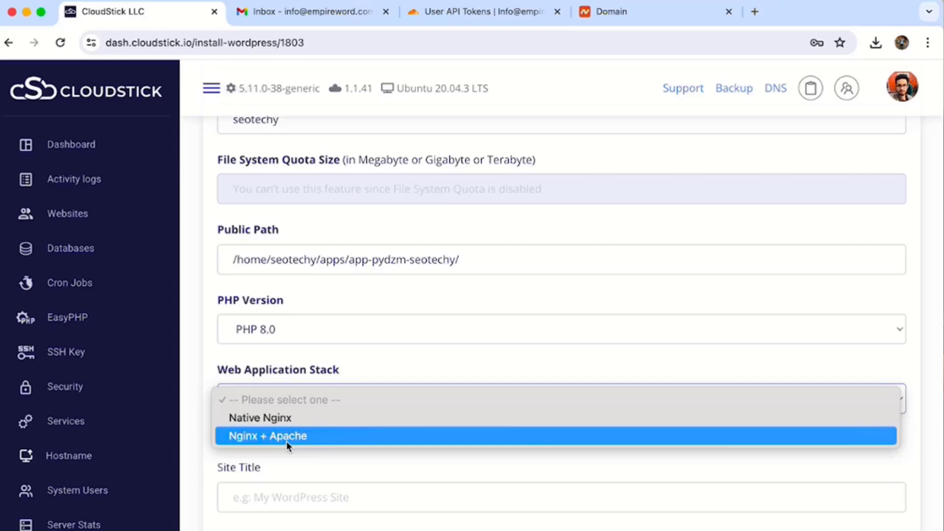
click(286, 436)
scroll(350, 394, down, 4)
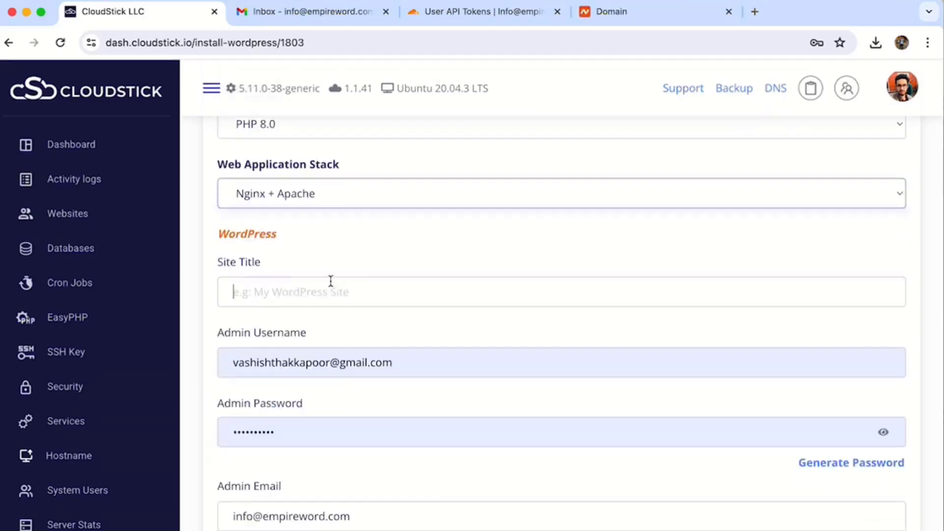
Step: Enter site title SEOtechy, admin username adminseotechy and a pasted admin password
click(330, 281)
text(SEOtechy)
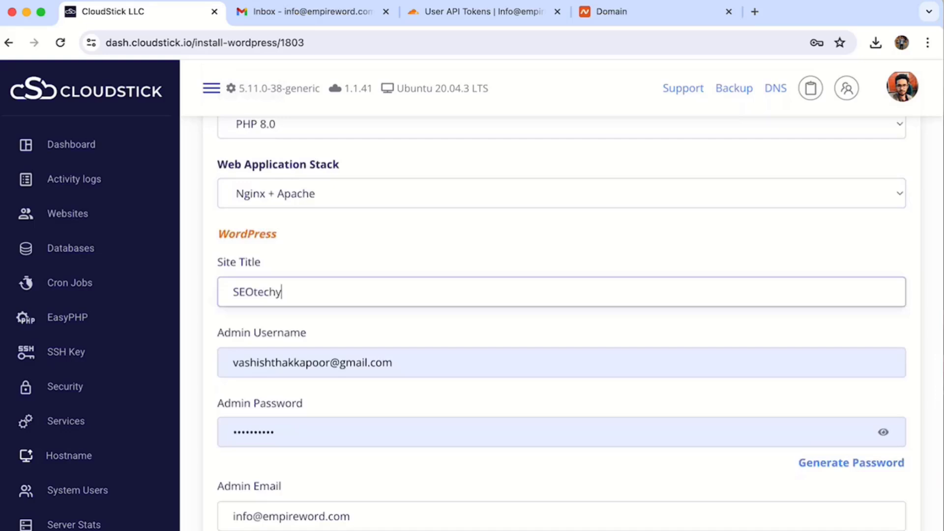
key(Tab)
text(admin)
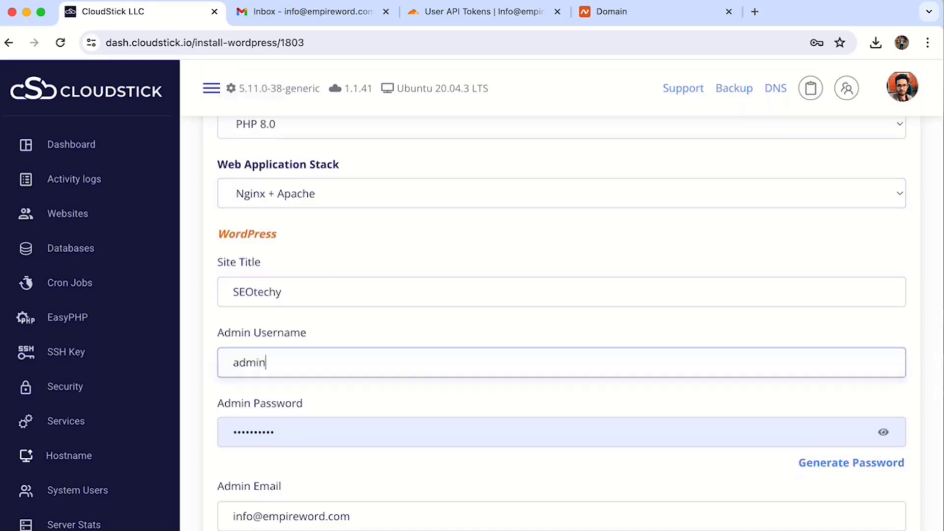
text(seotechy)
key(Tab)
key(ctrl+v)
Step: Keep the existing admin e-mail and leave the database name field unfilled
scroll(421, 369, down, 5)
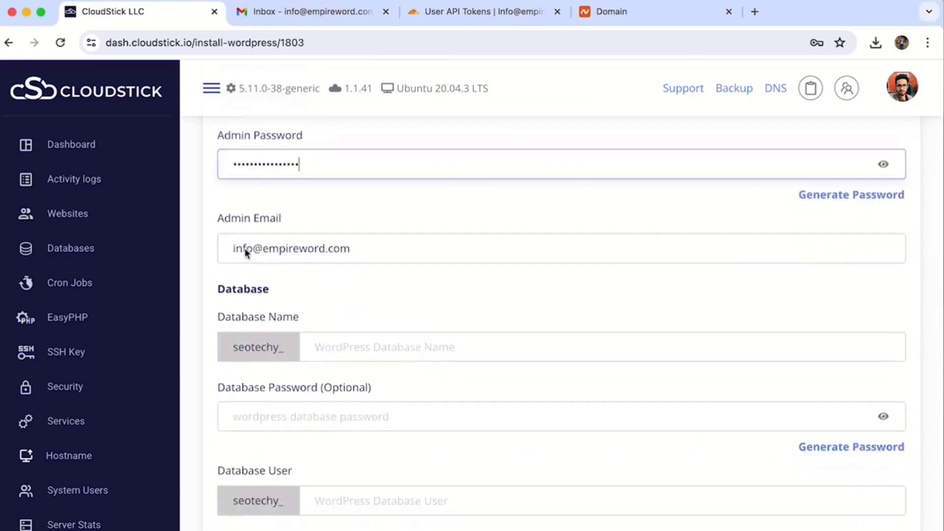
triple_click(244, 248)
scroll(296, 333, down, 2)
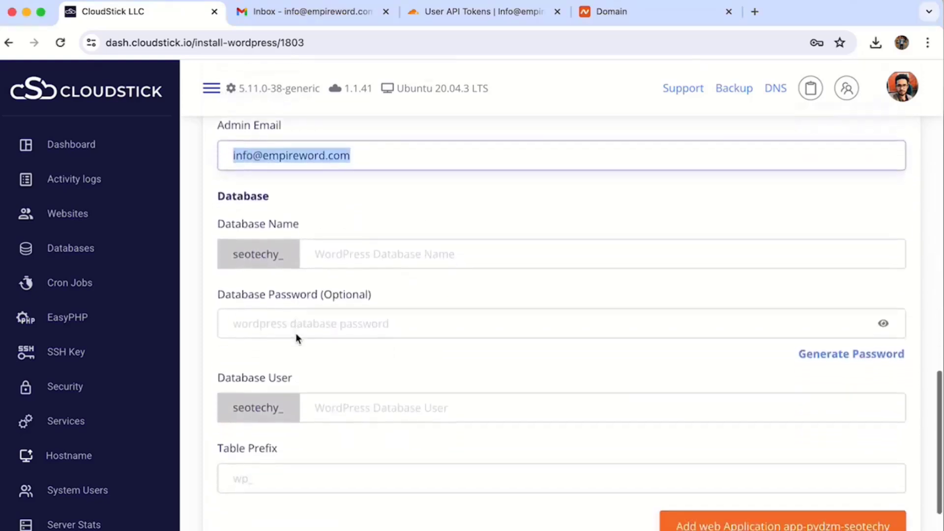
double_click(269, 223)
click(269, 222)
click(311, 283)
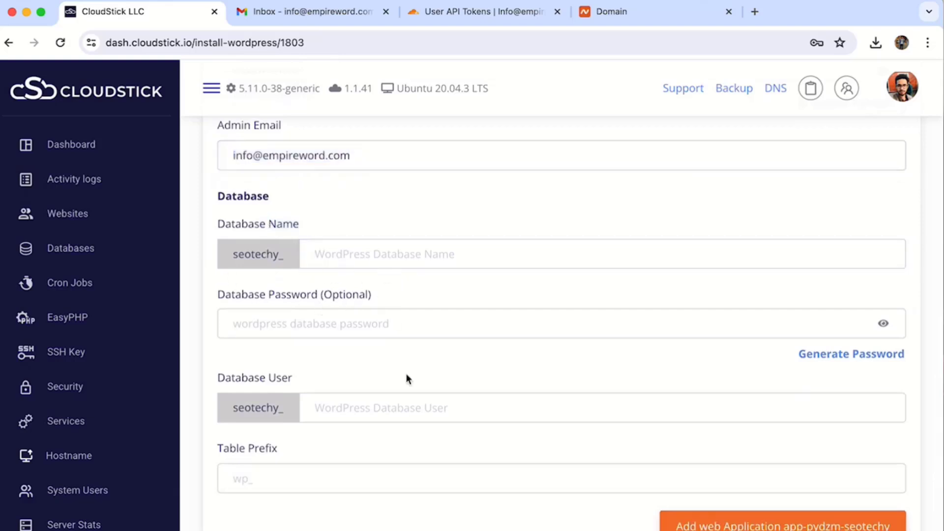
scroll(406, 379, down, 1)
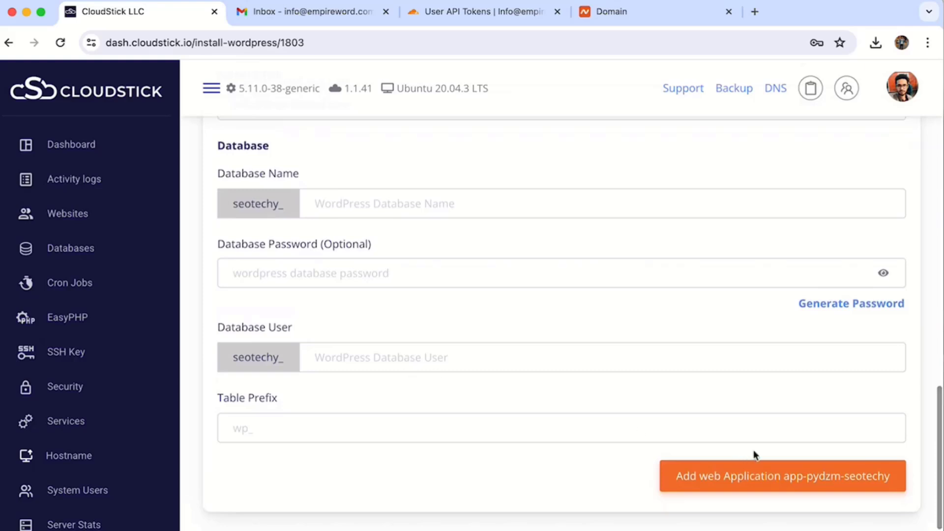
Step: Create the WordPress web application and select the 'Cloudflare info' Cloudflare account on its domains page
click(775, 489)
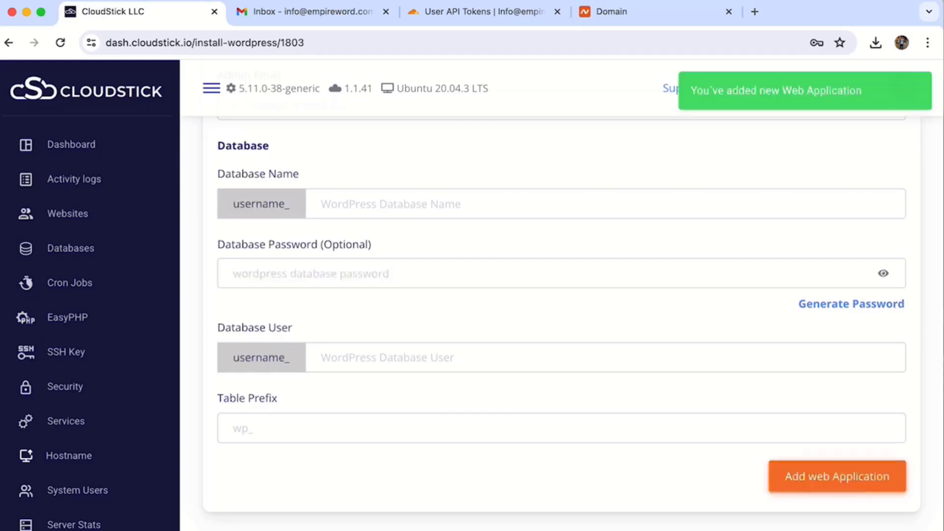
click(373, 374)
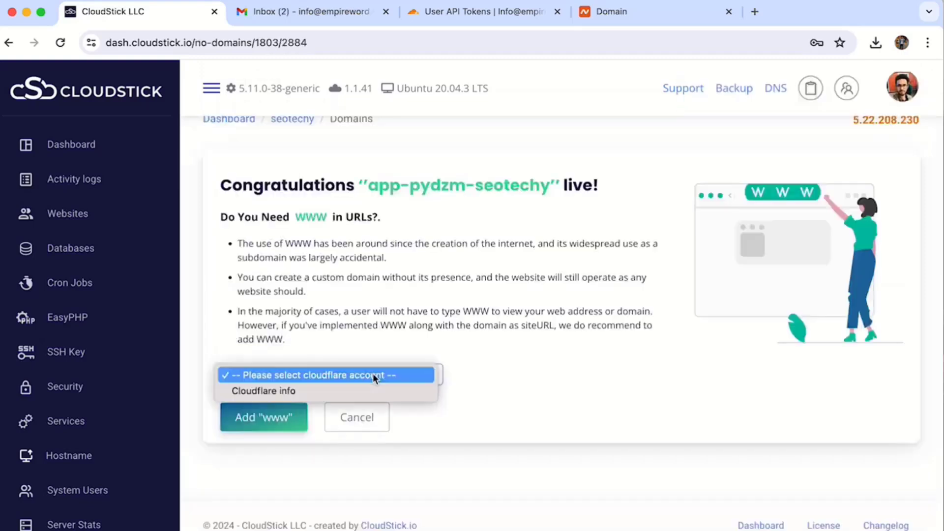
click(351, 388)
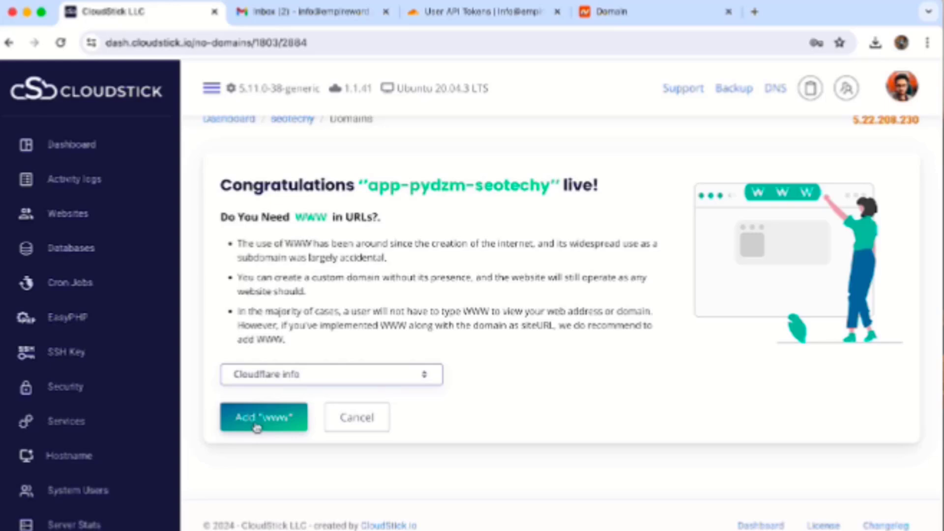
Step: Cancel the 'Do You Need WWW' prompt to land on app-pydzm-seotechy's WordPress Manager
click(369, 420)
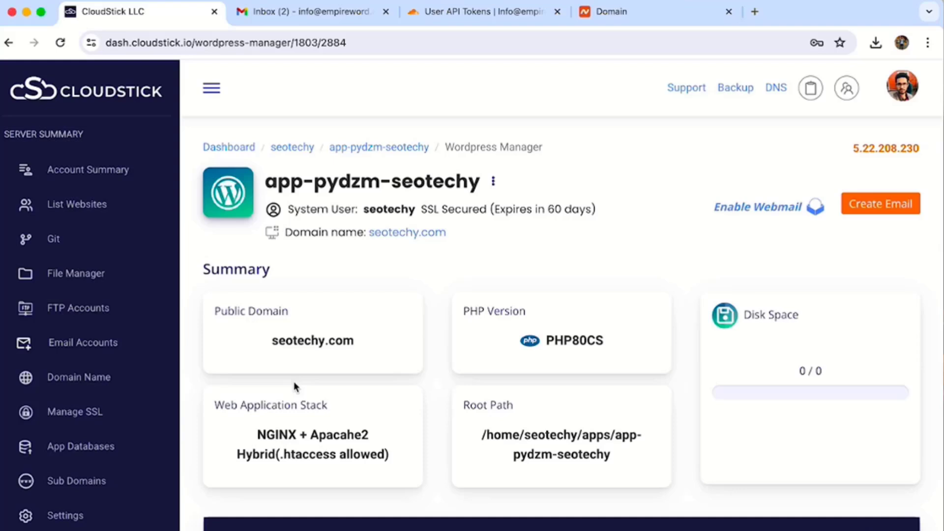
Step: Open CloudStick's 'app-pydzm-seotechy has been created' email in the Gmail inbox
click(311, 10)
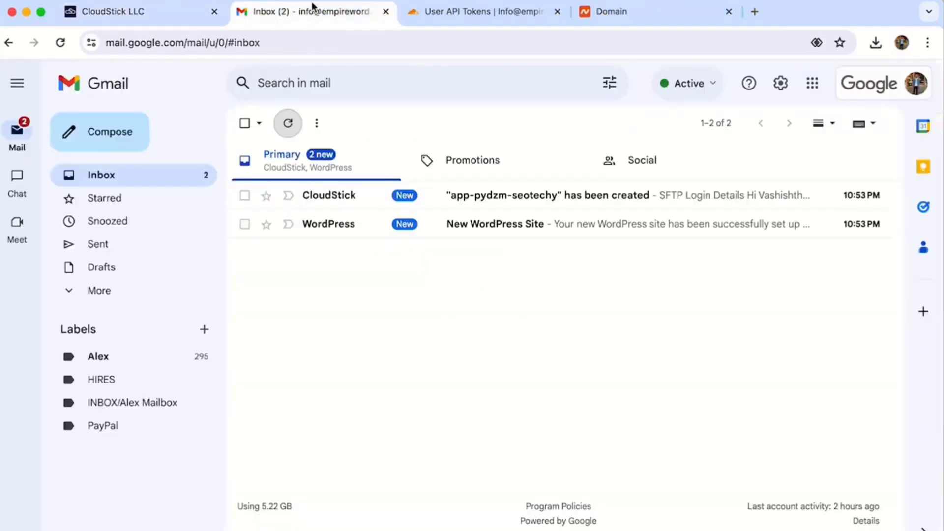
click(364, 194)
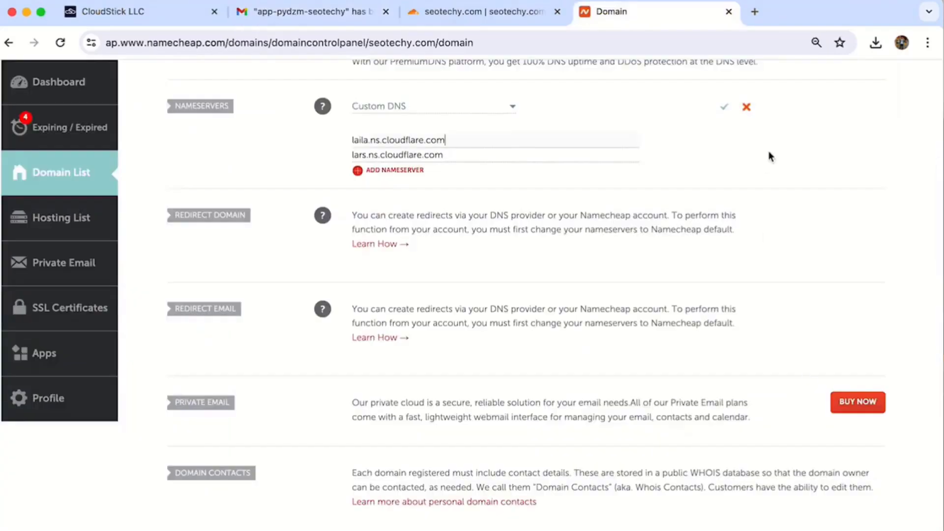
Step: Confirm the Cloudflare nameservers in Namecheap, then return to the app-pydzm-seotechy WordPress Manager
click(725, 104)
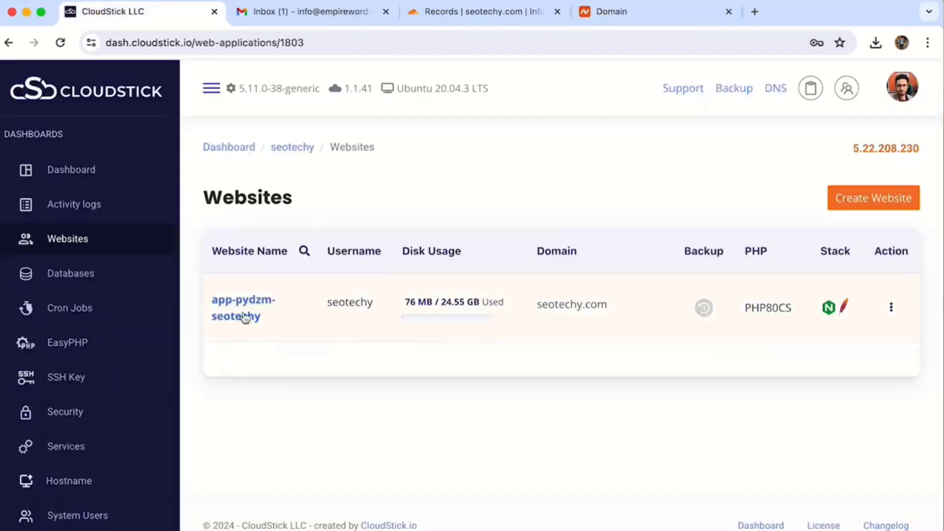
click(245, 315)
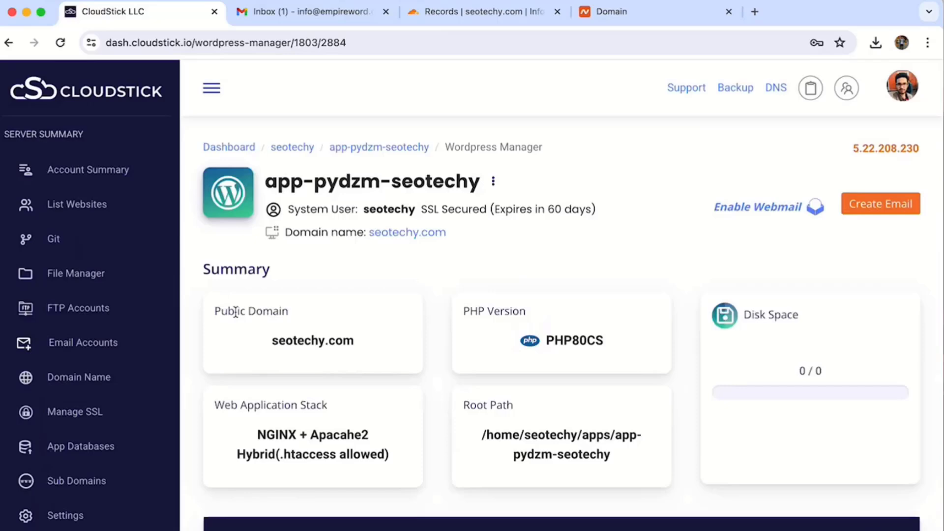
scroll(235, 312, down, 7)
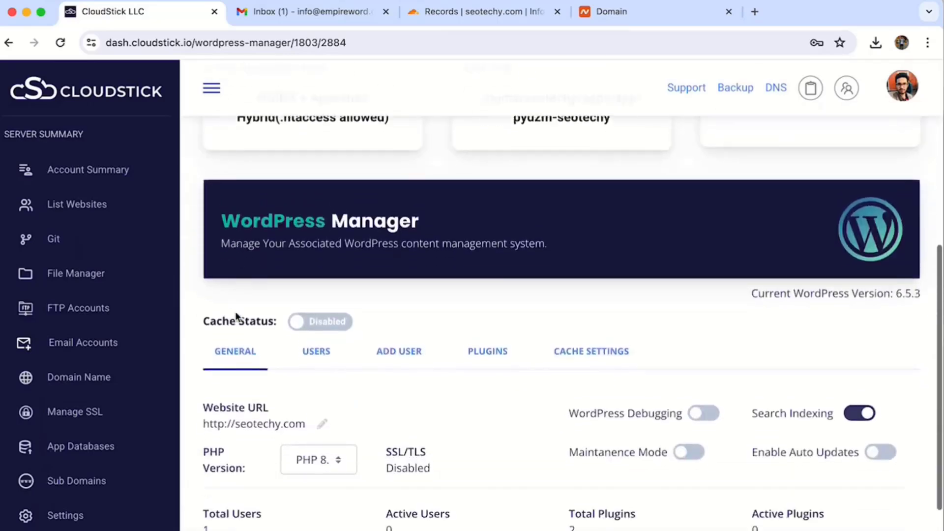
scroll(235, 311, down, 2)
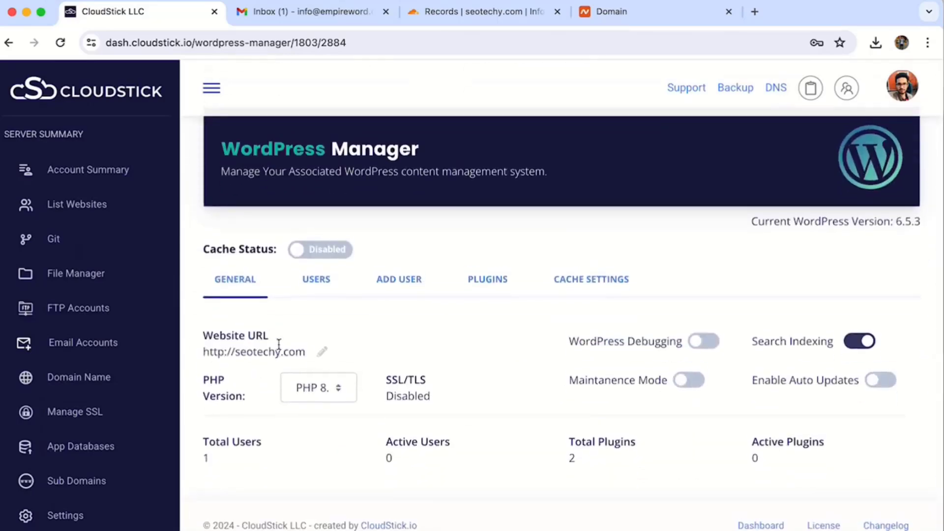
click(322, 352)
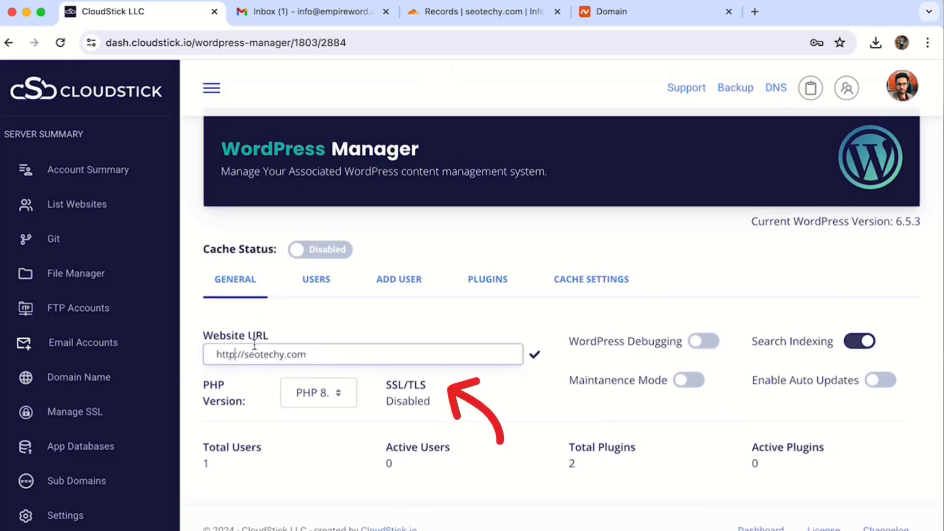
text(s)
click(534, 357)
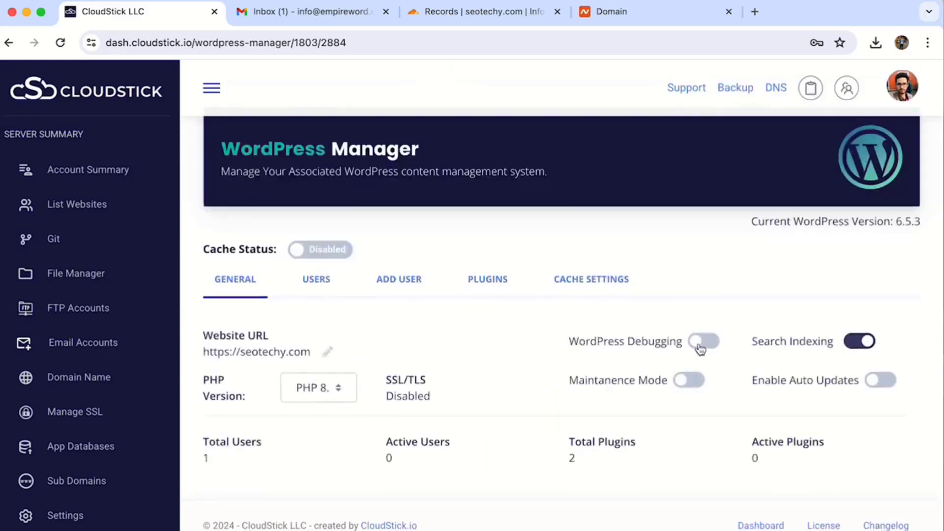
Step: Turn WordPress debugging on and search indexing off, then view the site's users
click(706, 344)
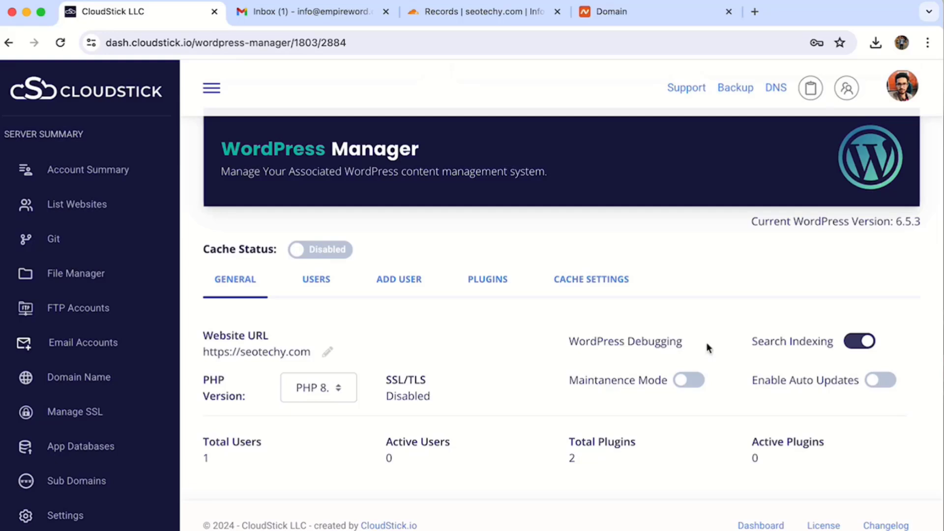
click(867, 343)
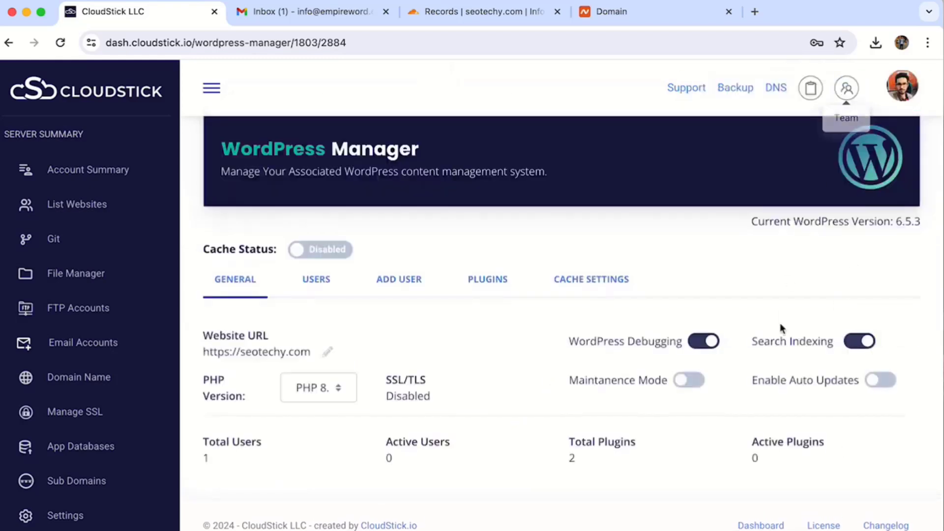
click(859, 343)
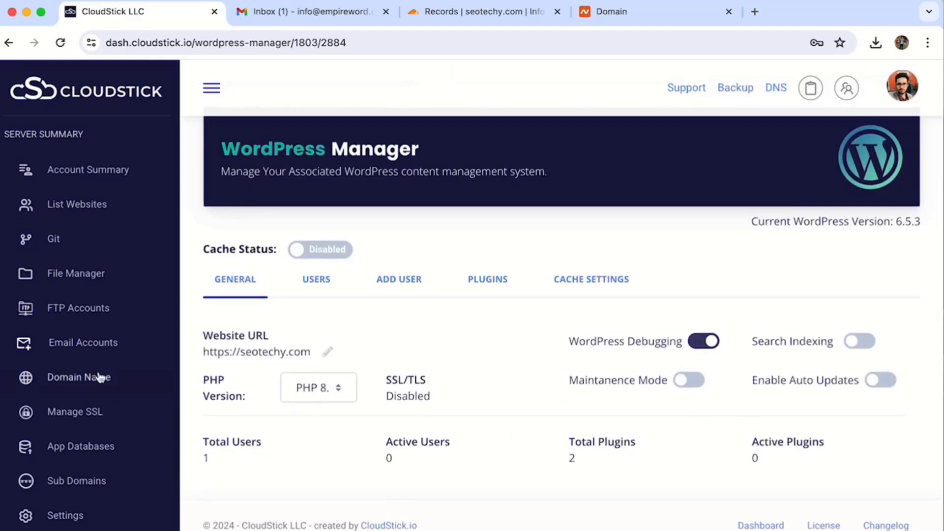
click(322, 281)
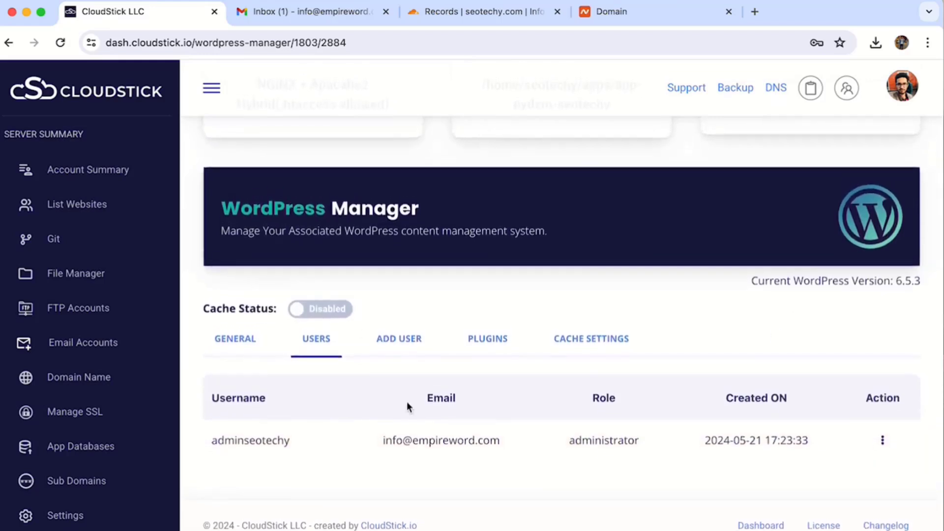
Step: Add user 'editor' with its email, Editor role and a pasted password, then view plugins
click(383, 347)
scroll(345, 295, down, 5)
click(322, 180)
text(editor)
key(Tab)
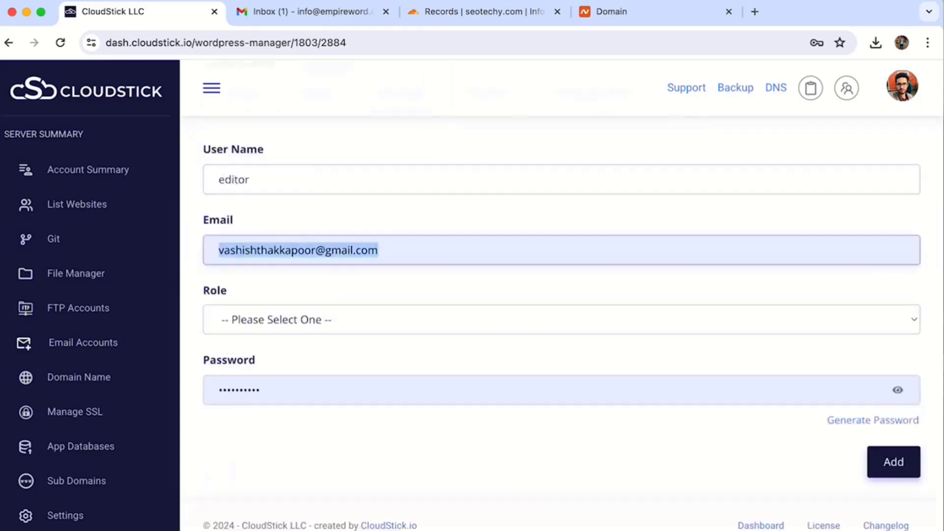
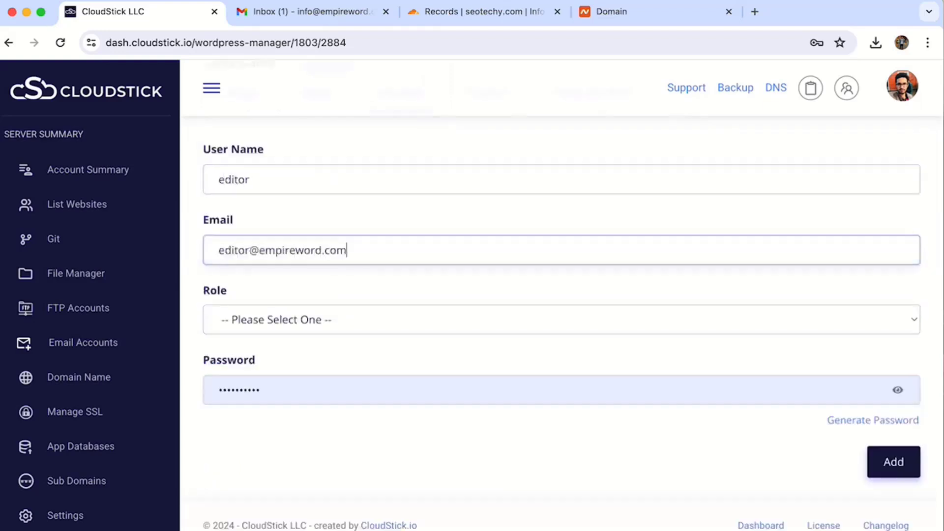
click(306, 322)
click(232, 392)
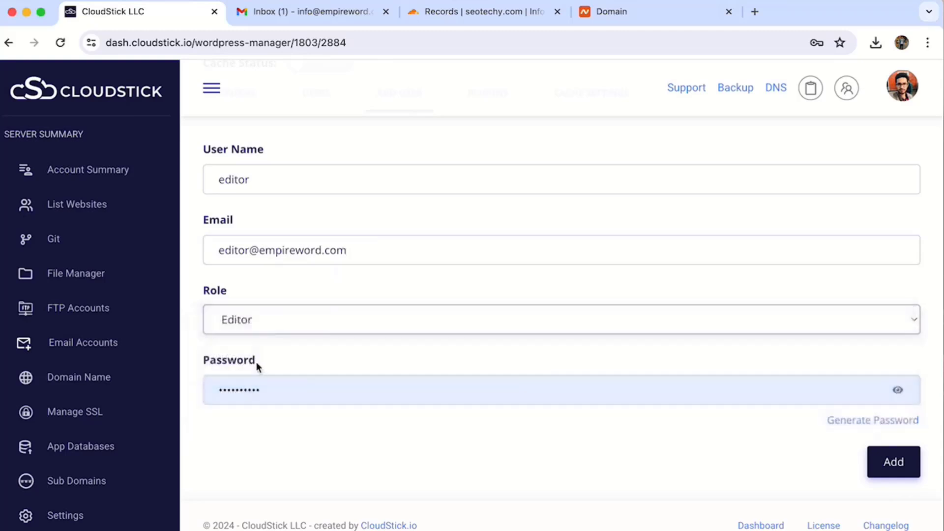
click(251, 390)
key(super+v)
click(900, 467)
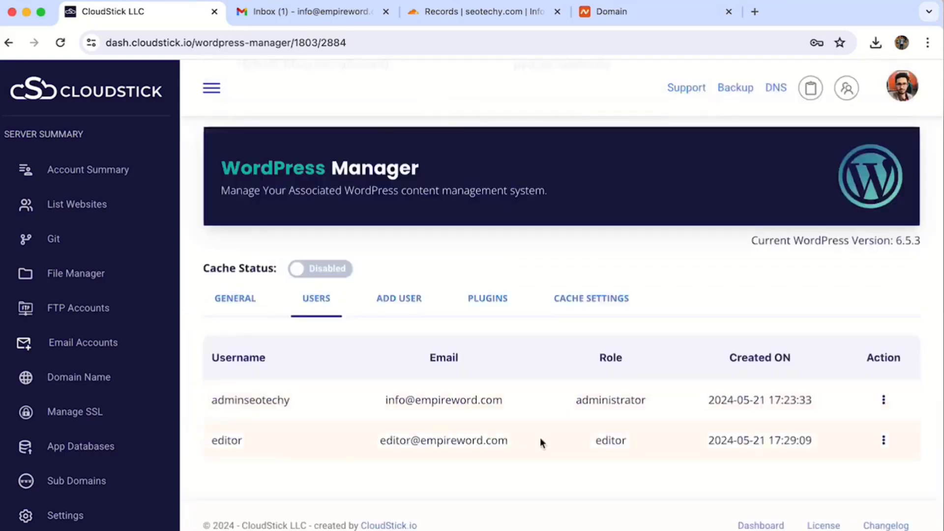
click(480, 297)
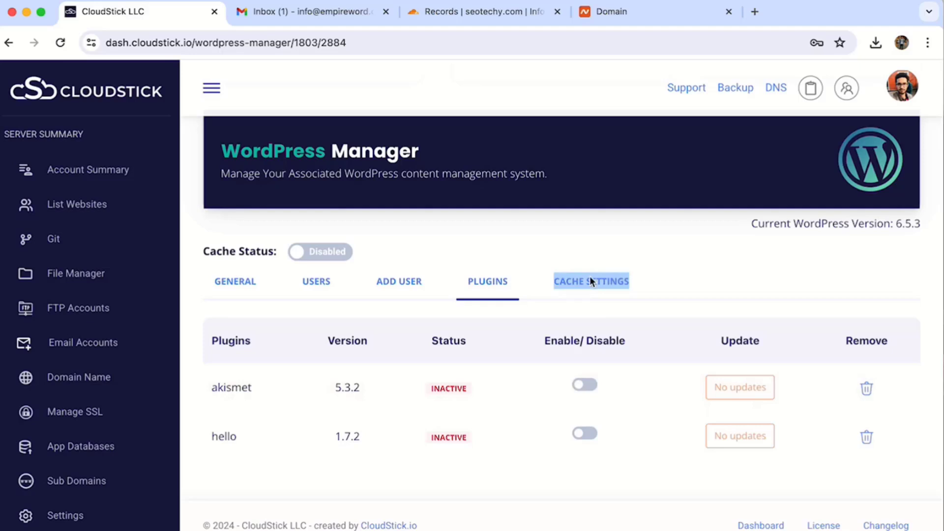
Step: Enable caching for the site and open its cache settings
click(324, 257)
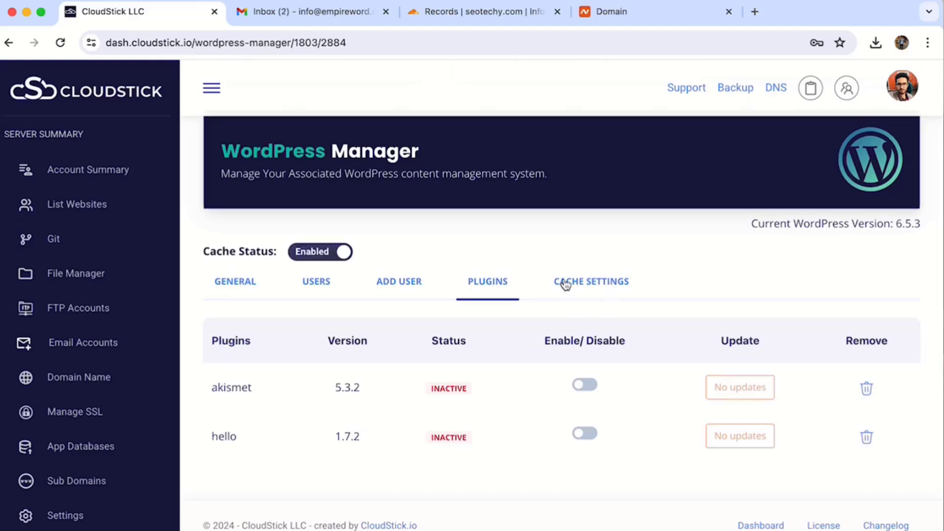
click(599, 287)
scroll(457, 344, down, 5)
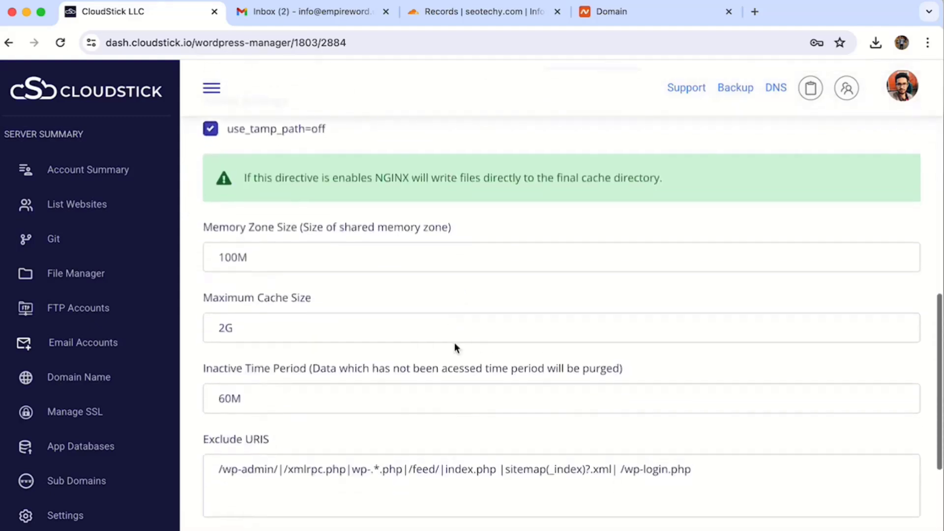
scroll(455, 347, up, 2)
scroll(455, 348, up, 2)
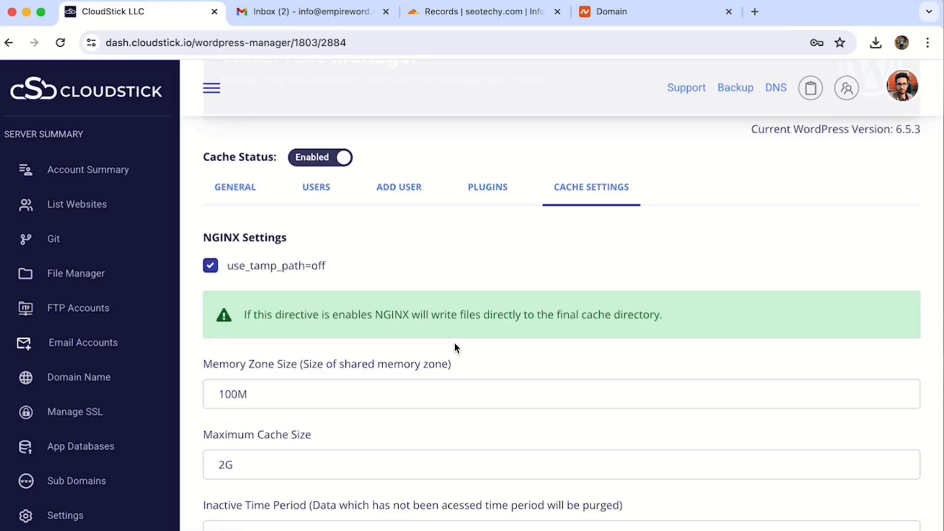
scroll(454, 342, down, 5)
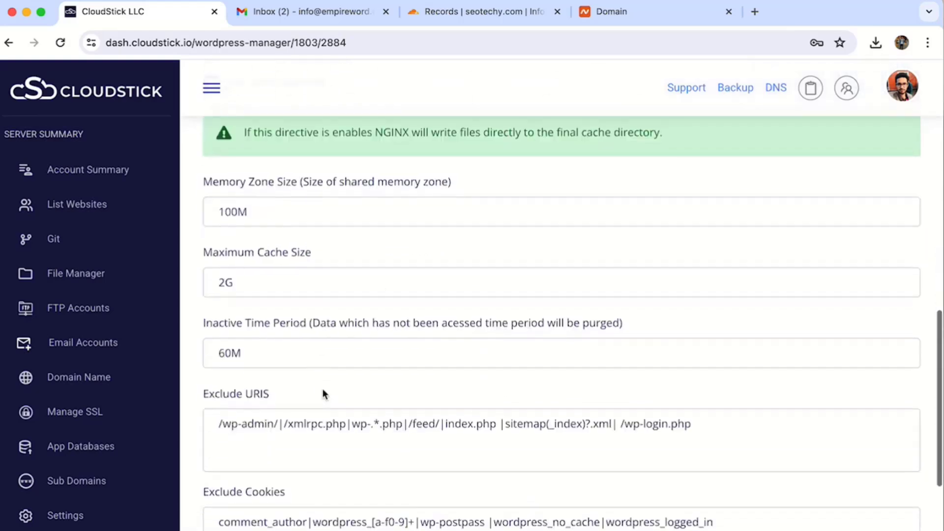
Step: Append /homepage/ to the Exclude URIS list and update the cache settings
drag(218, 421, 277, 421)
click(333, 422)
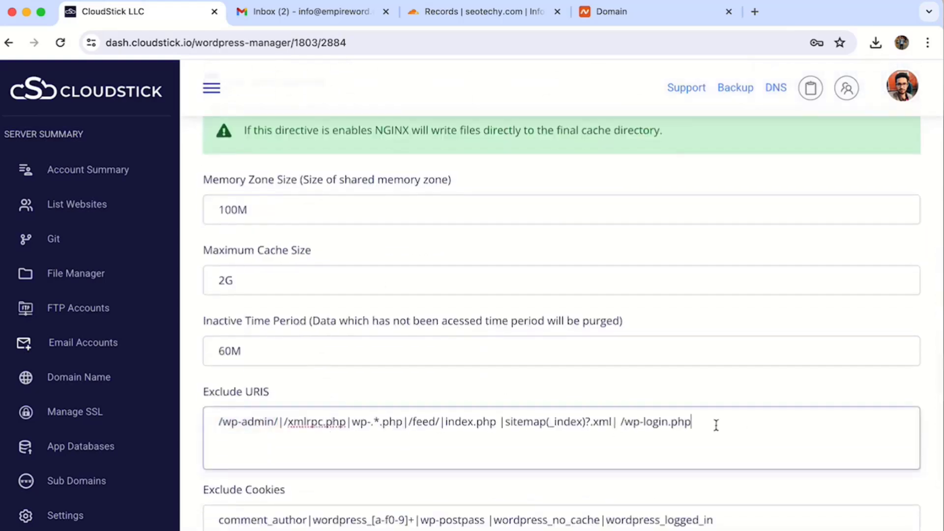
text(homepage)
click(702, 422)
text(/)
click(776, 421)
text(|)
click(759, 424)
text(/)
scroll(761, 443, down, 5)
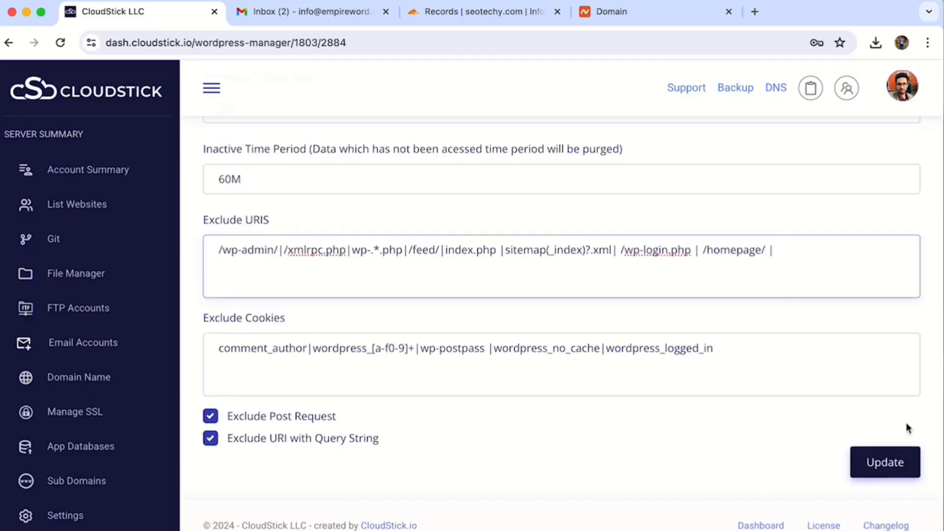
click(890, 462)
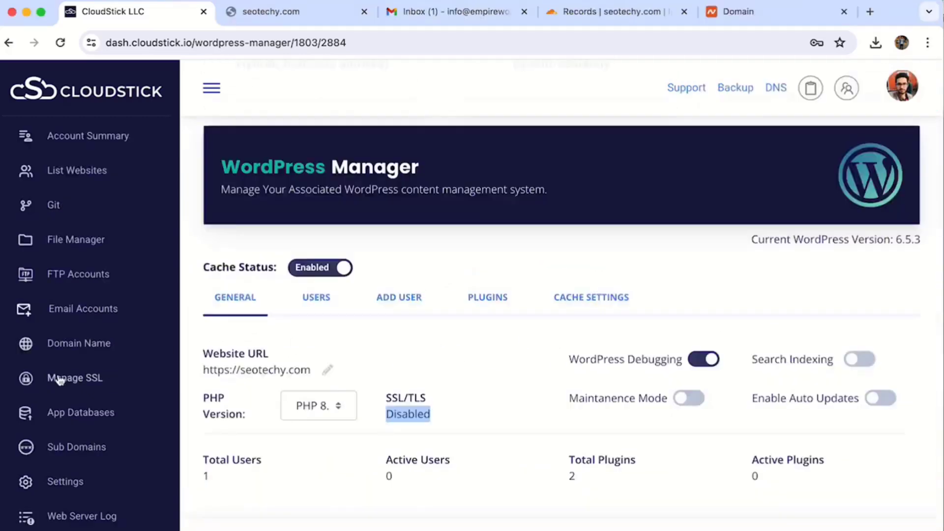
Step: Start a new SSL deployment in SSL Management for the app-pydzm-seotechy web app
click(58, 380)
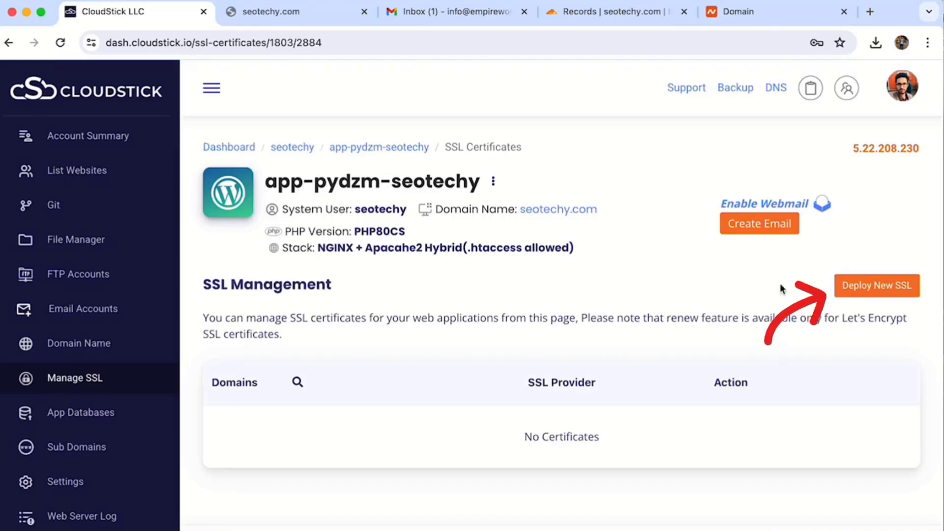
click(880, 286)
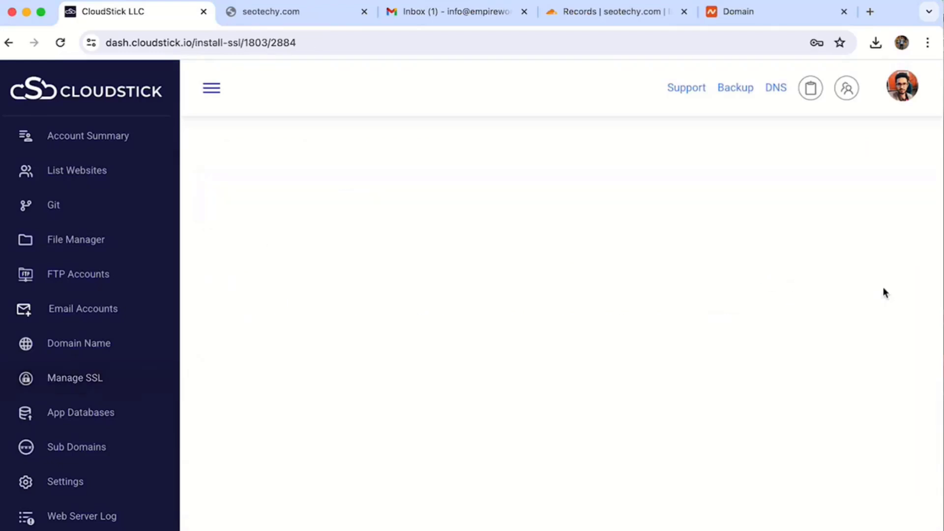
click(244, 420)
click(252, 444)
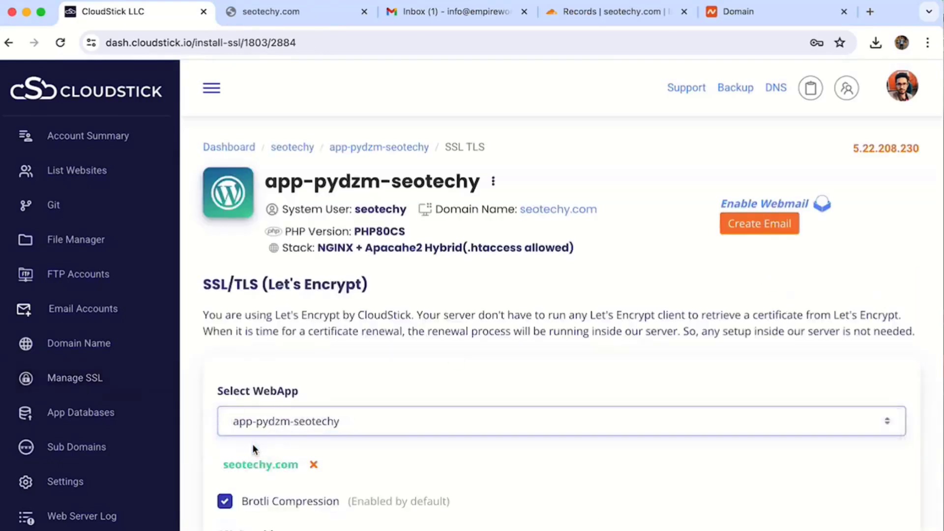
scroll(252, 444, down, 2)
scroll(277, 409, down, 3)
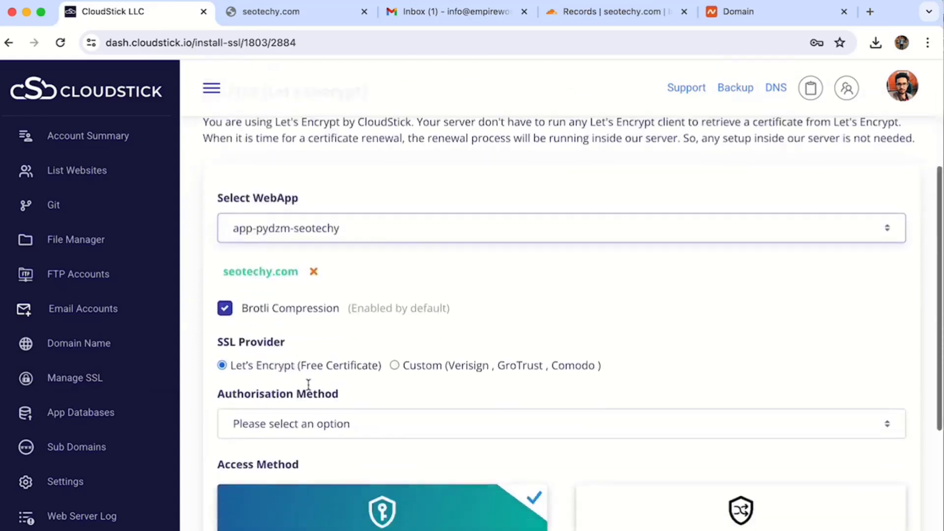
Step: Deploy the certificate using DNS verification, the Cloudflare info account, and both HTTP & HTTPS
click(280, 422)
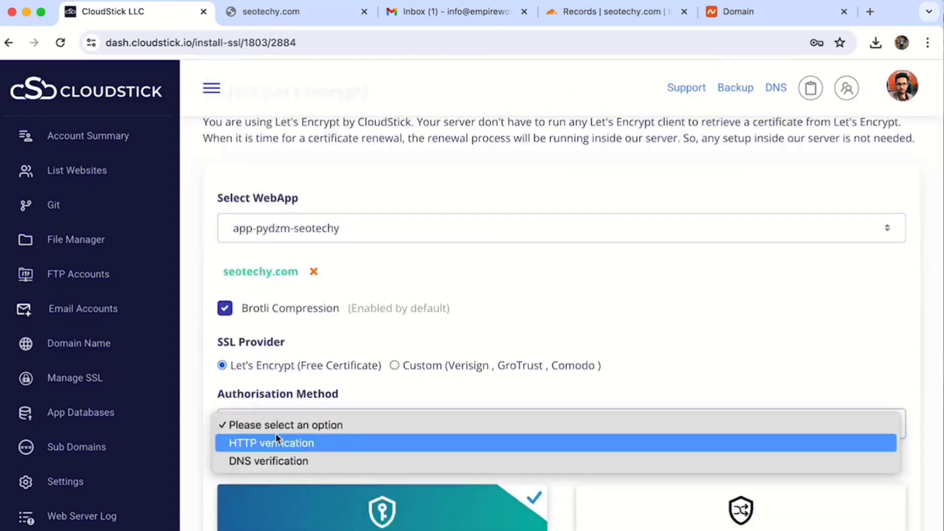
click(276, 444)
scroll(291, 375, down, 2)
click(296, 353)
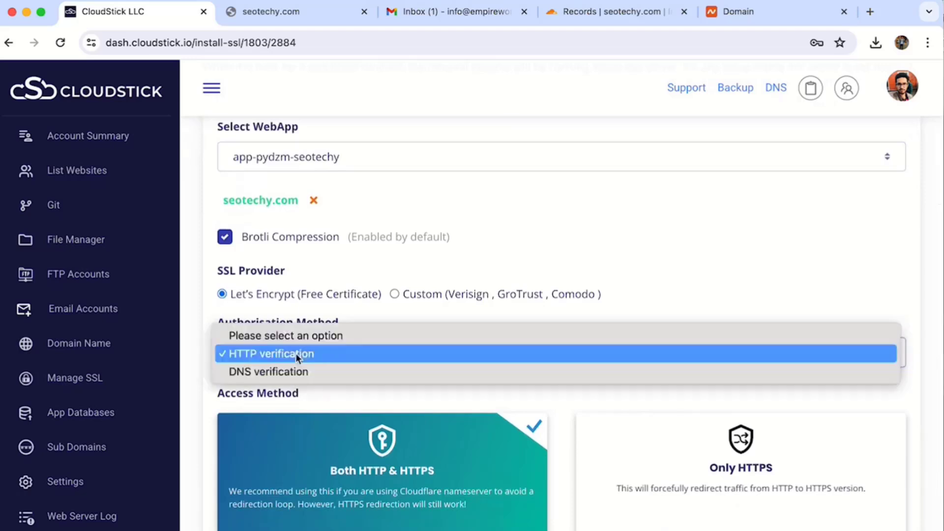
click(292, 369)
scroll(291, 369, down, 2)
click(283, 334)
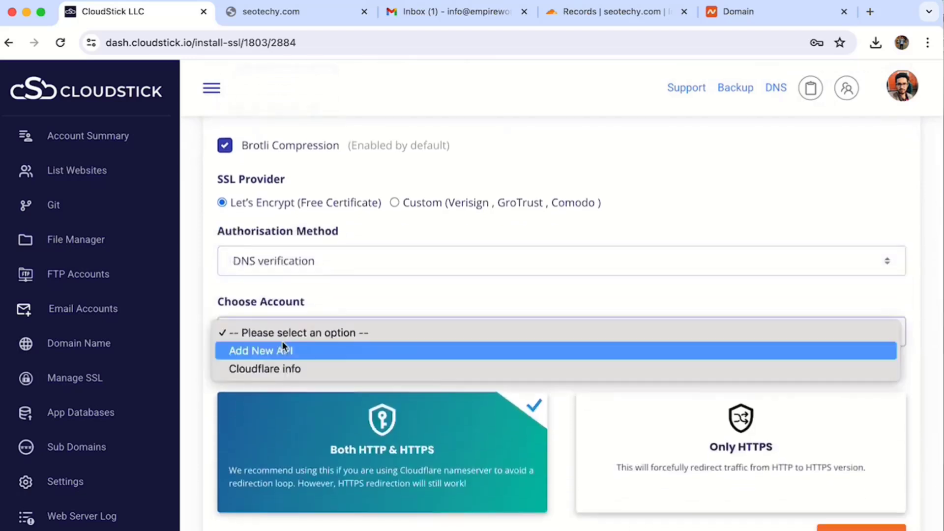
click(275, 370)
scroll(331, 368, down, 2)
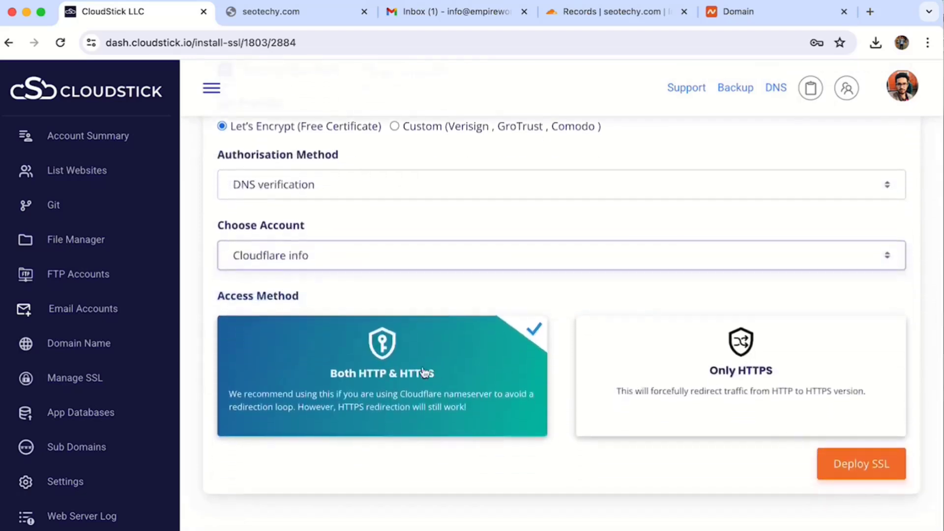
click(699, 391)
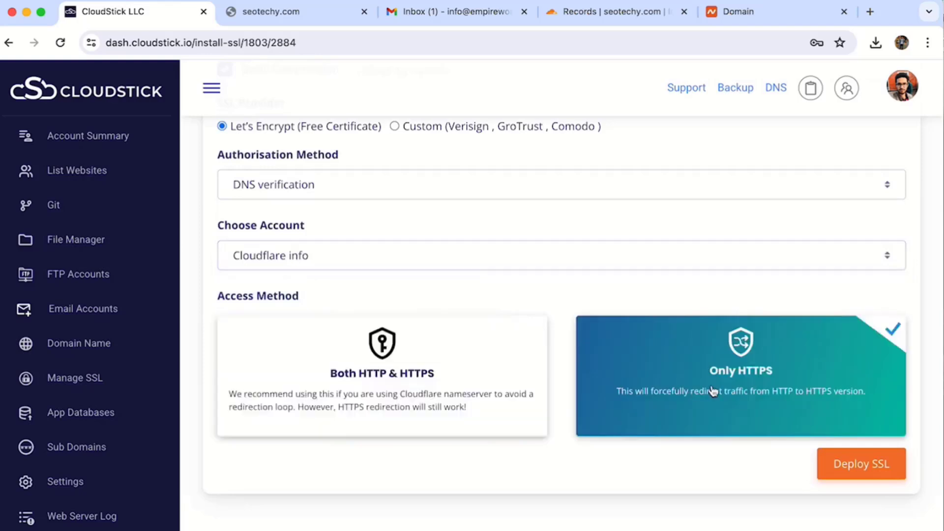
click(468, 431)
click(876, 467)
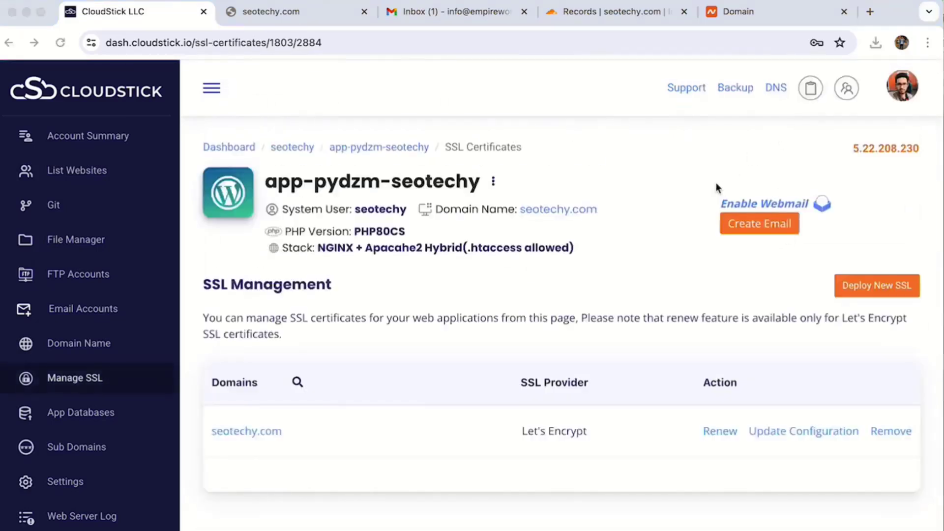
Step: Log into seotechy.com's WordPress admin, view its plugins, then return to CloudStick
click(301, 15)
click(61, 42)
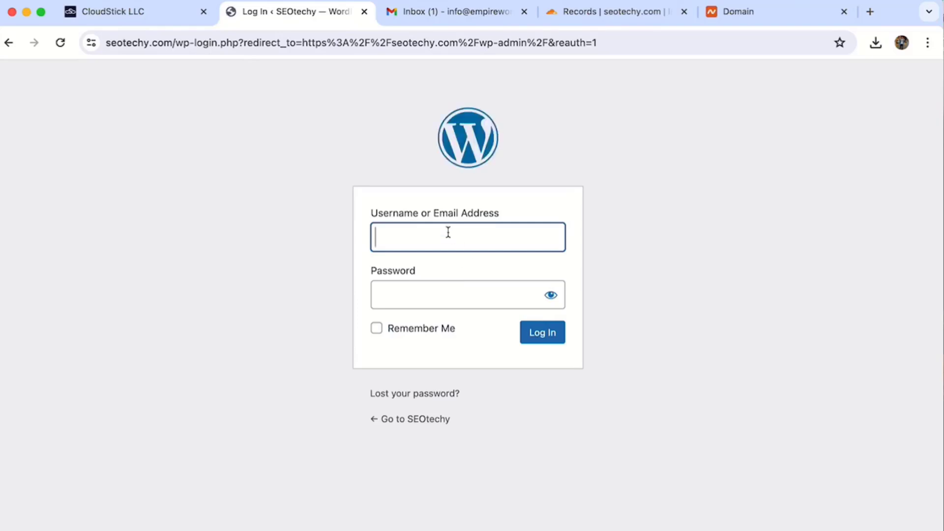
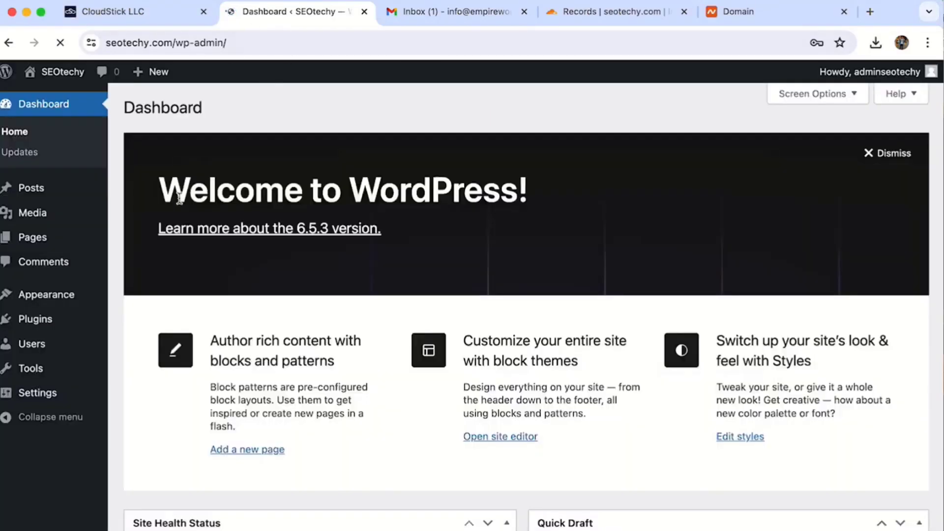
click(65, 316)
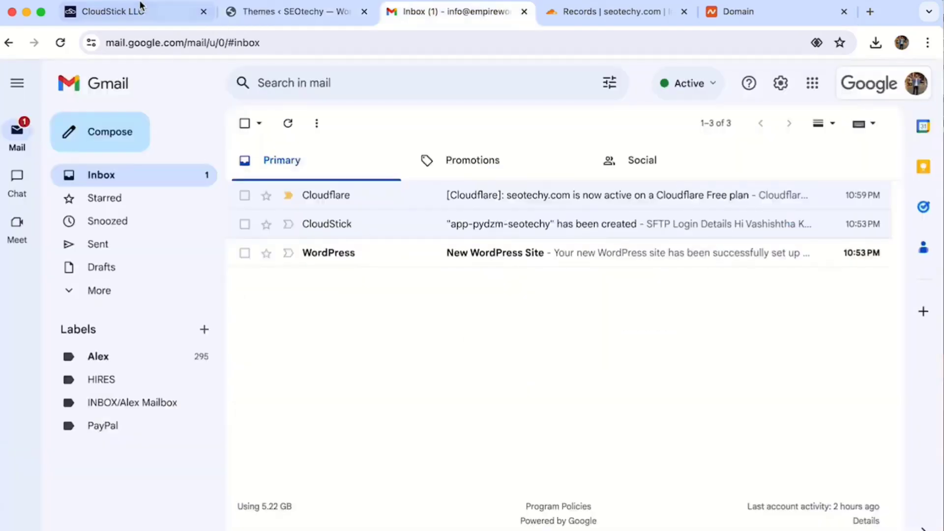
click(142, 11)
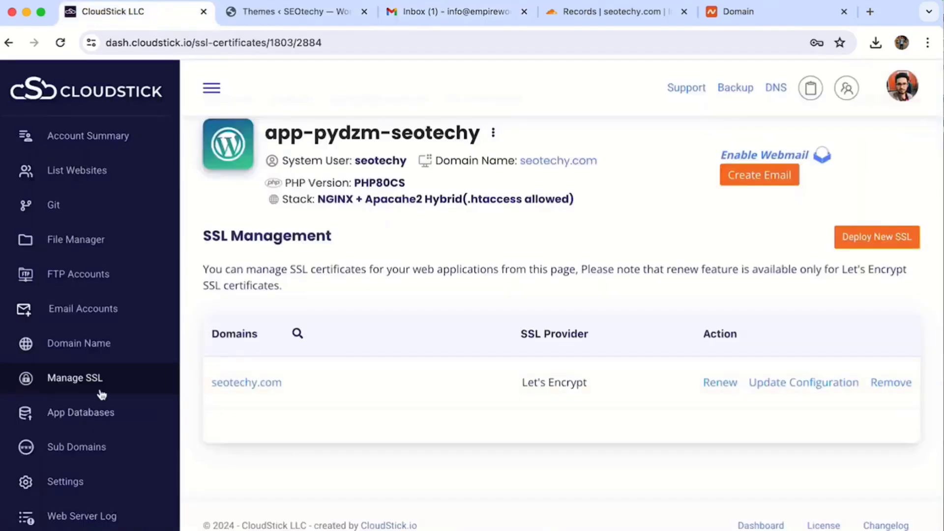
Step: Go to the server's hostname setup and type george.empireword.com as the new hostname
scroll(101, 394, up, 1)
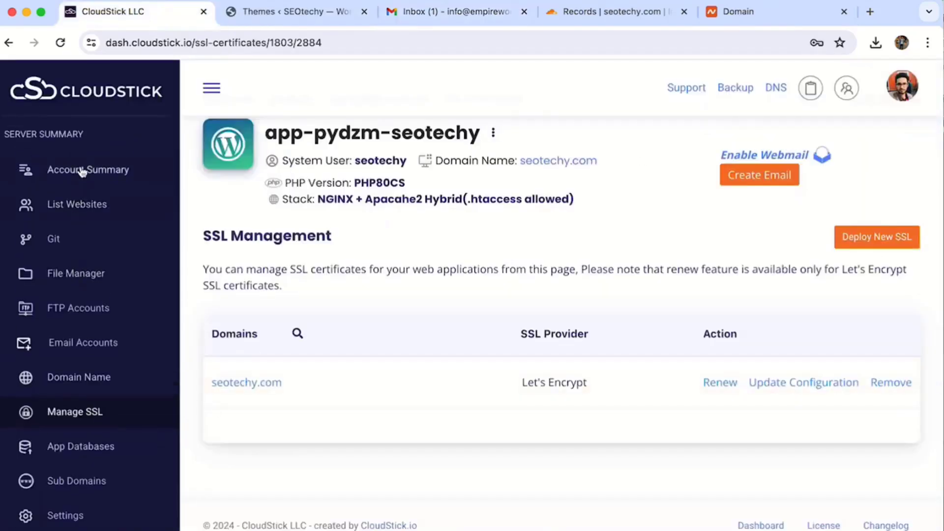
scroll(70, 295, down, 2)
click(69, 282)
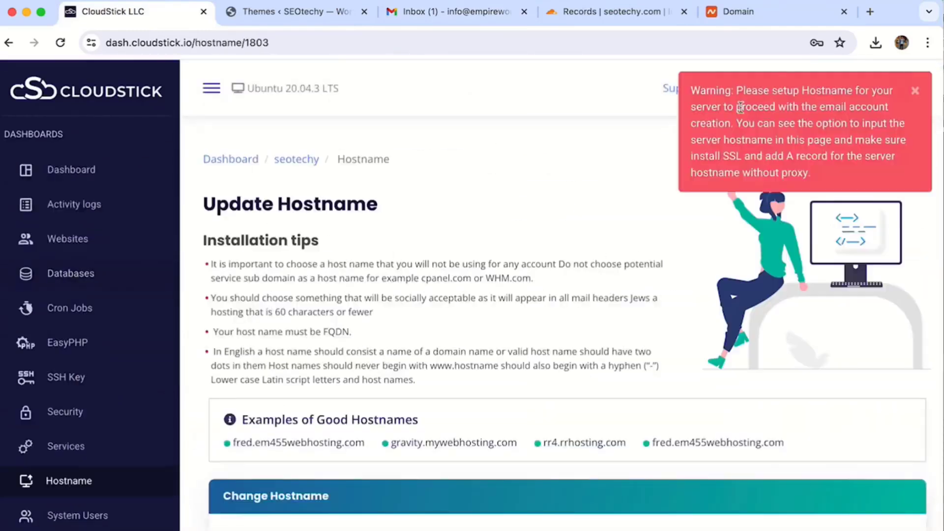
drag(736, 91, 852, 94)
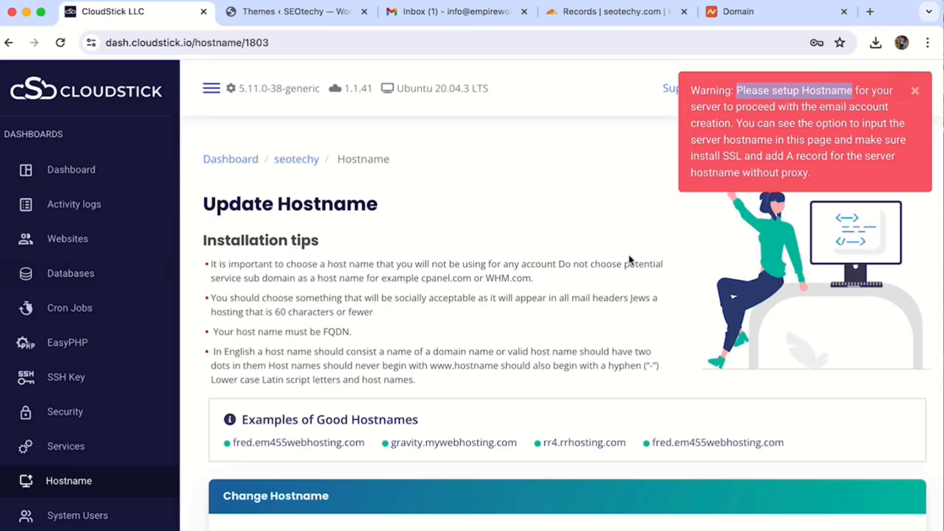
scroll(532, 299, down, 5)
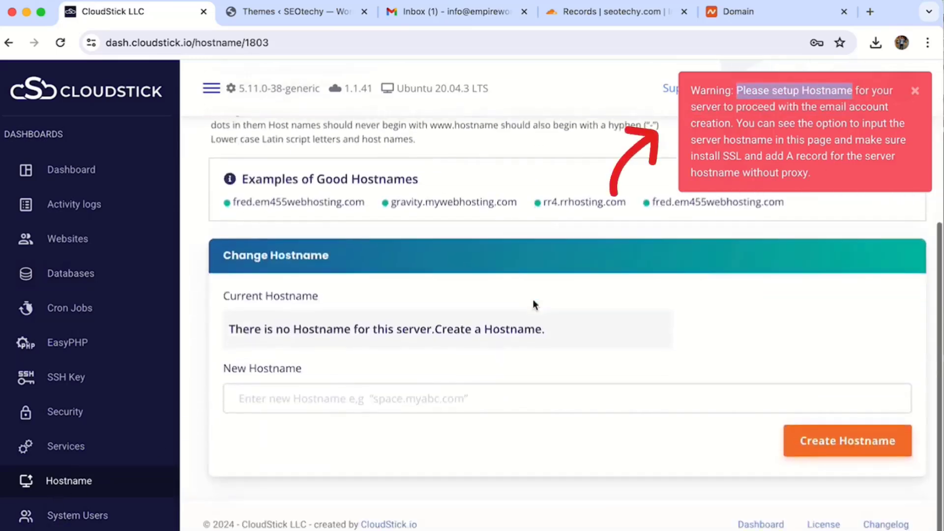
drag(232, 203, 374, 202)
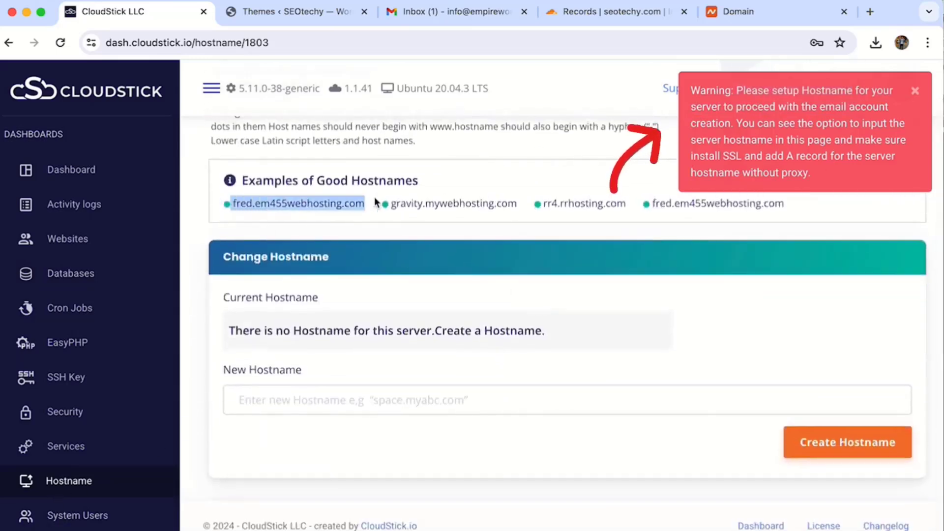
double_click(475, 203)
click(264, 345)
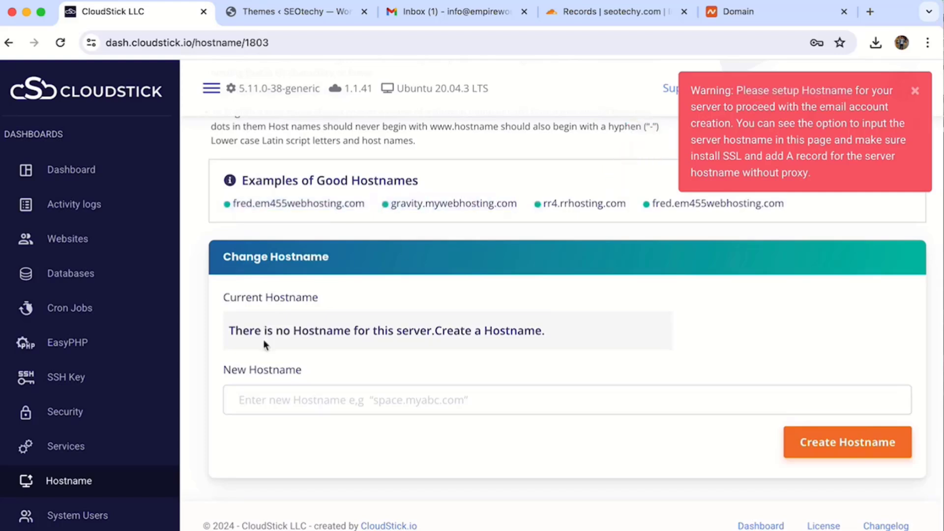
click(277, 405)
text(georg)
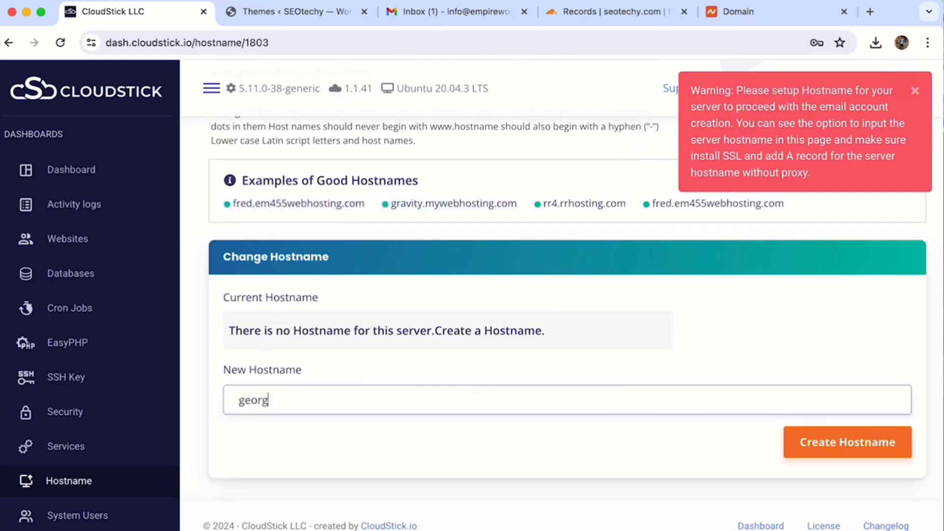
text(e.empireword.com)
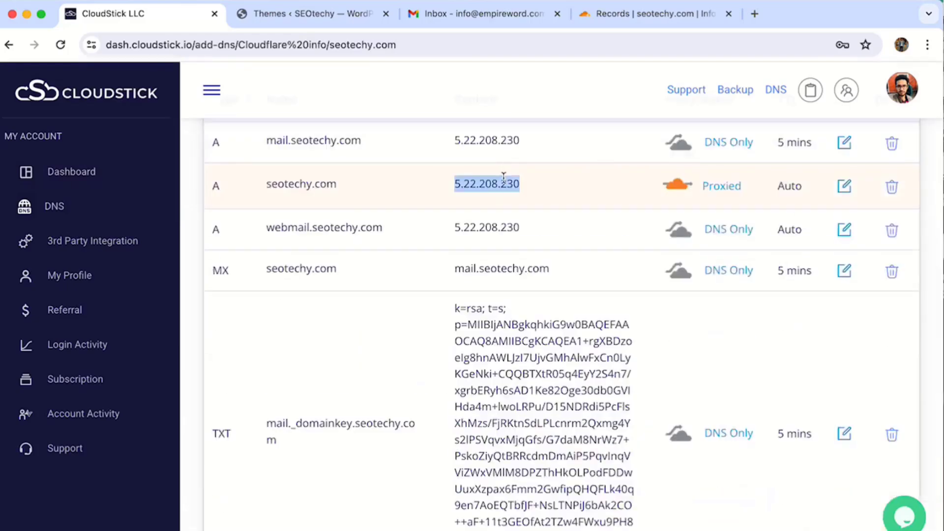
Step: Add an unproxied A record 'george' pointing to 5.22.208.230
scroll(504, 177, up, 8)
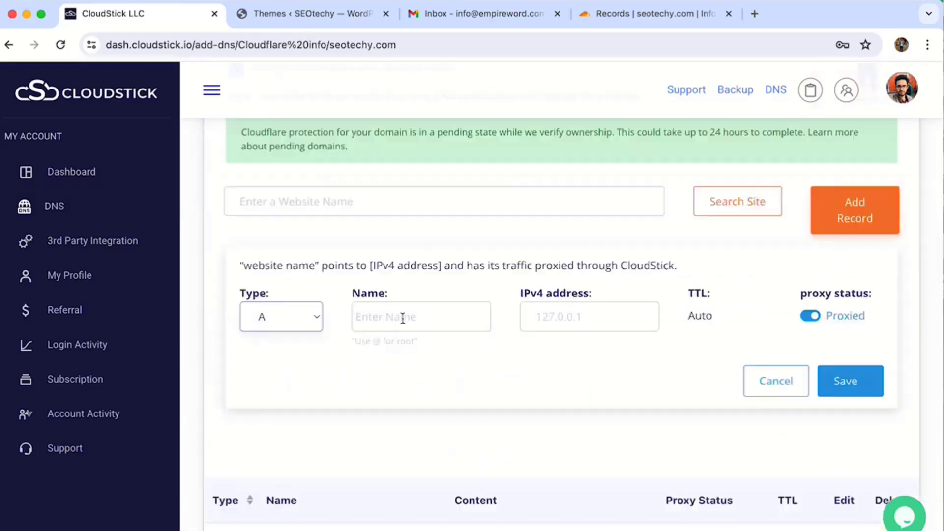
click(397, 314)
text(george)
key(Tab)
text(5.22.208.230)
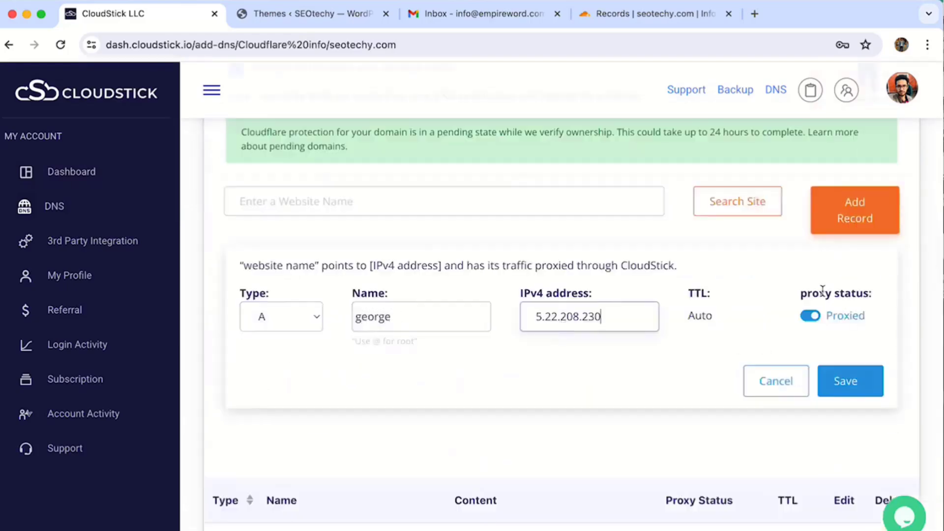
click(810, 316)
click(851, 387)
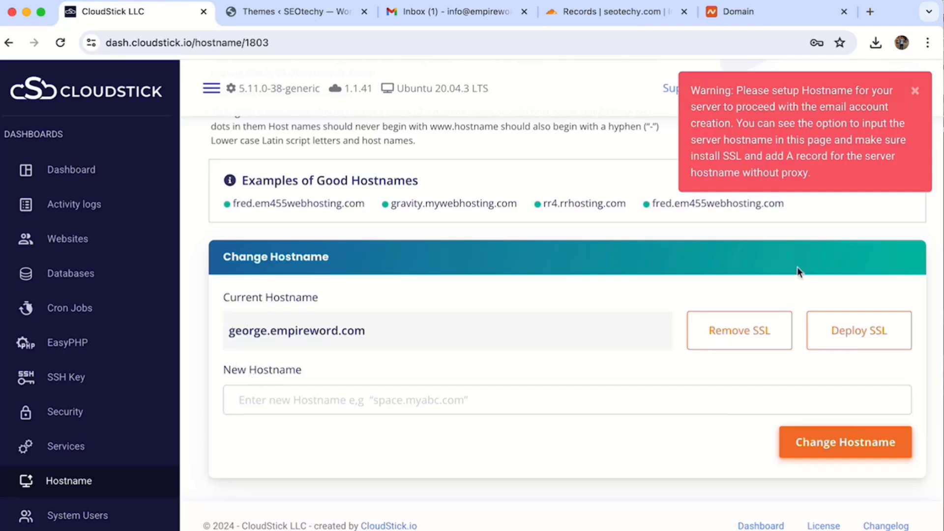
Step: Change the server hostname to george.seotechy.com
click(844, 336)
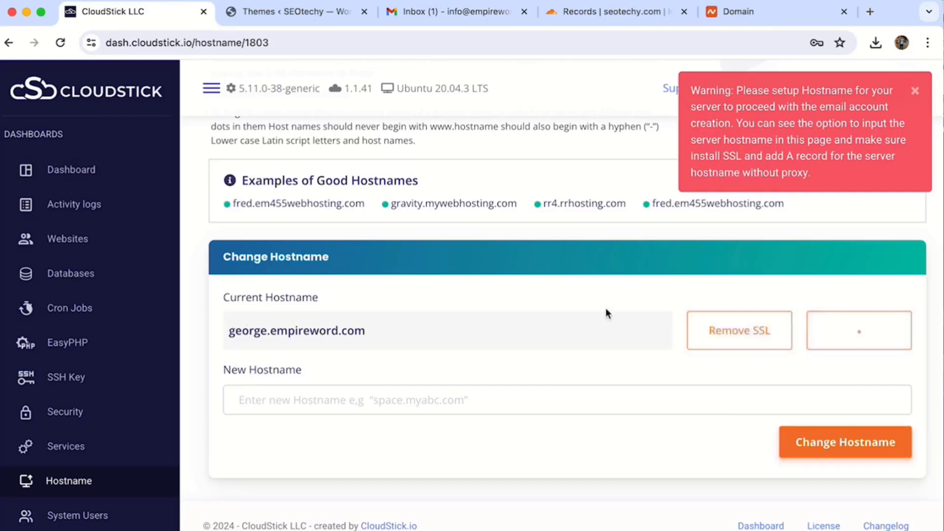
triple_click(317, 339)
click(331, 401)
text(george.)
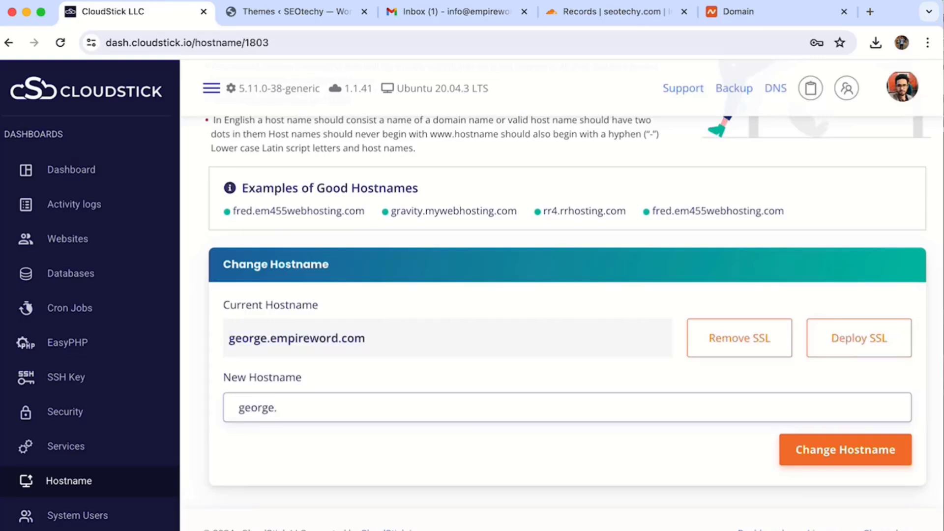
text(seotechy.com)
click(839, 449)
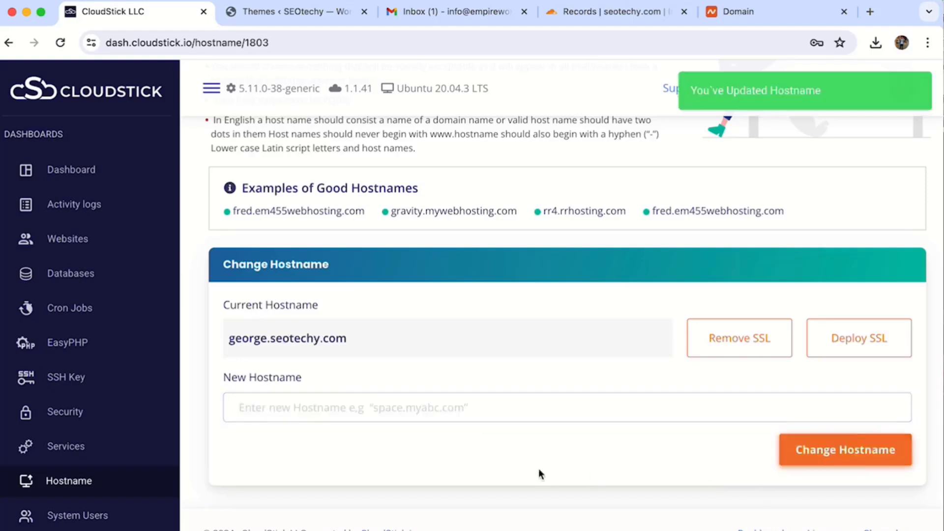
Step: Deploy SSL for the george.seotechy.com hostname, then go to the server's Websites list
click(893, 334)
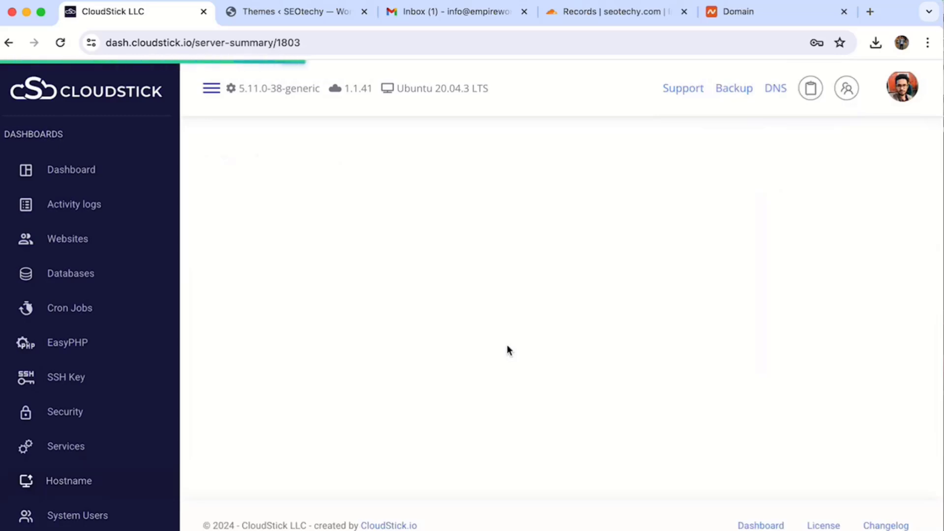
click(74, 239)
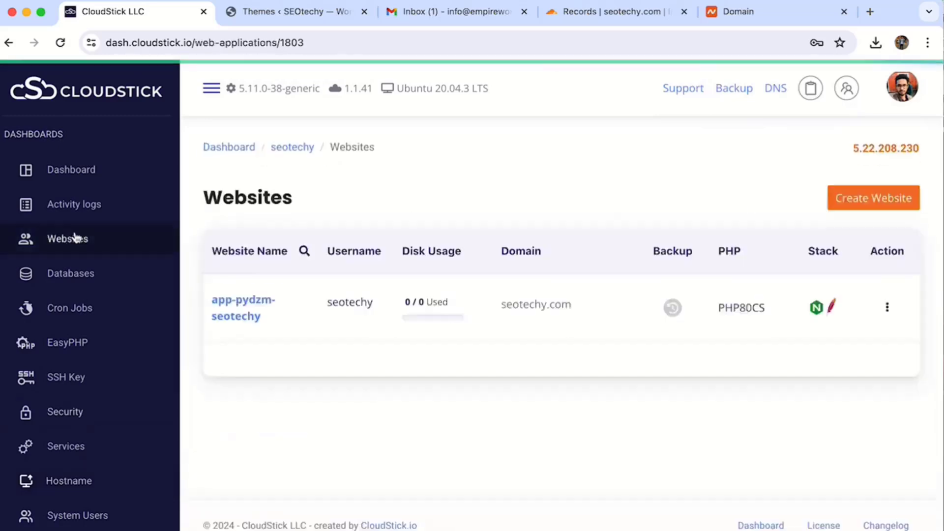
Step: Open app-pydzm-seotechy's Email Accounts page, which shows no accounts and a DKIM/SPF/MX warning
click(254, 306)
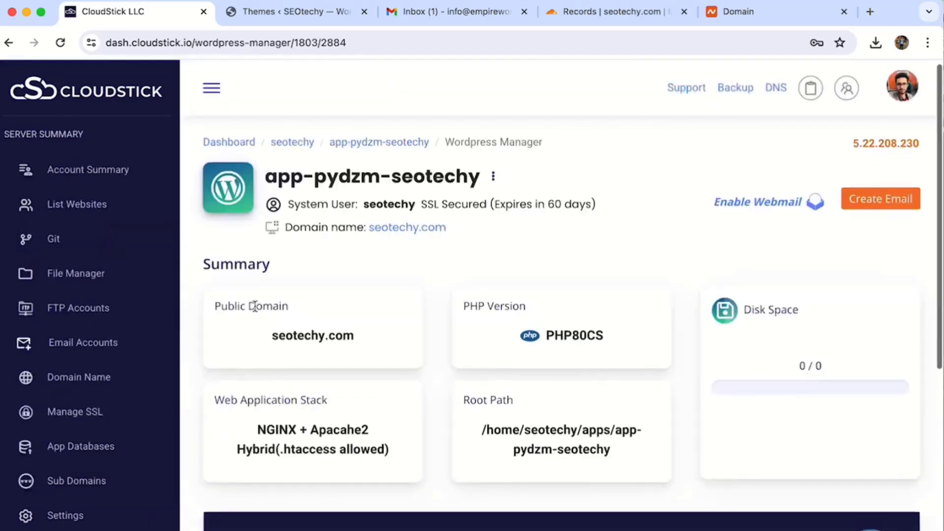
scroll(254, 305, down, 3)
click(70, 346)
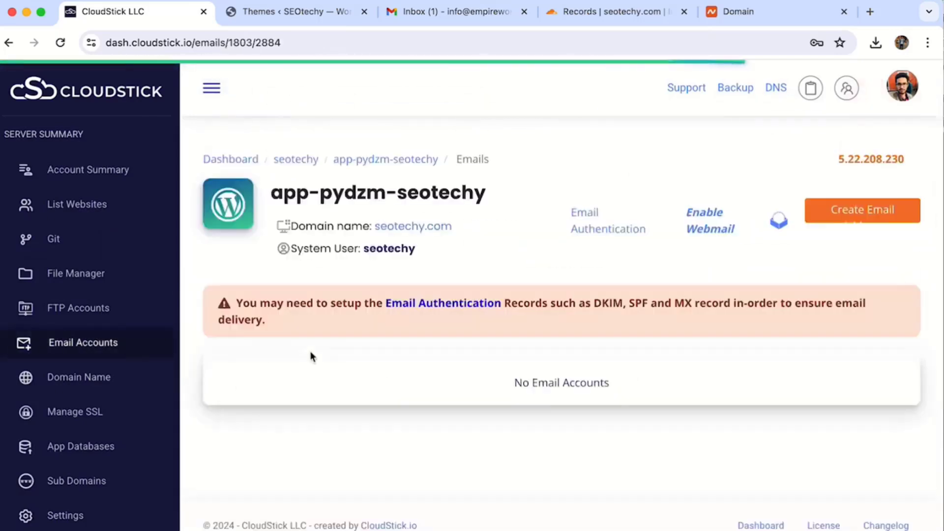
drag(250, 304, 697, 304)
triple_click(698, 304)
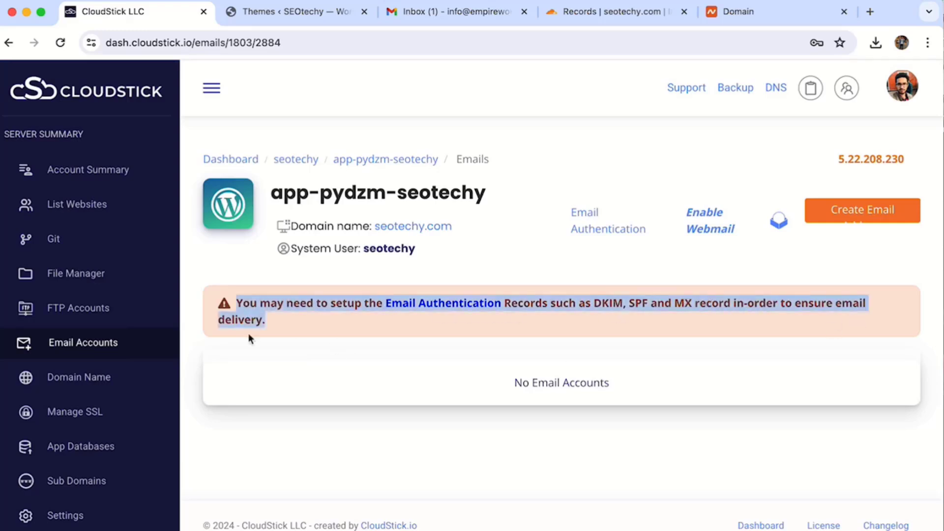
click(278, 323)
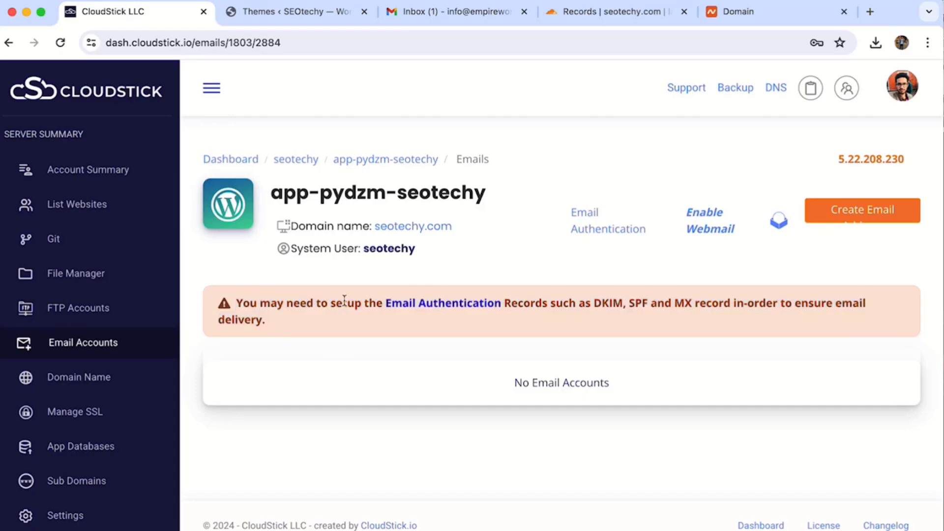
Step: Add the seotechy.com email authentication DNS records via the Cloudflare info provider
click(444, 307)
scroll(317, 413, down, 15)
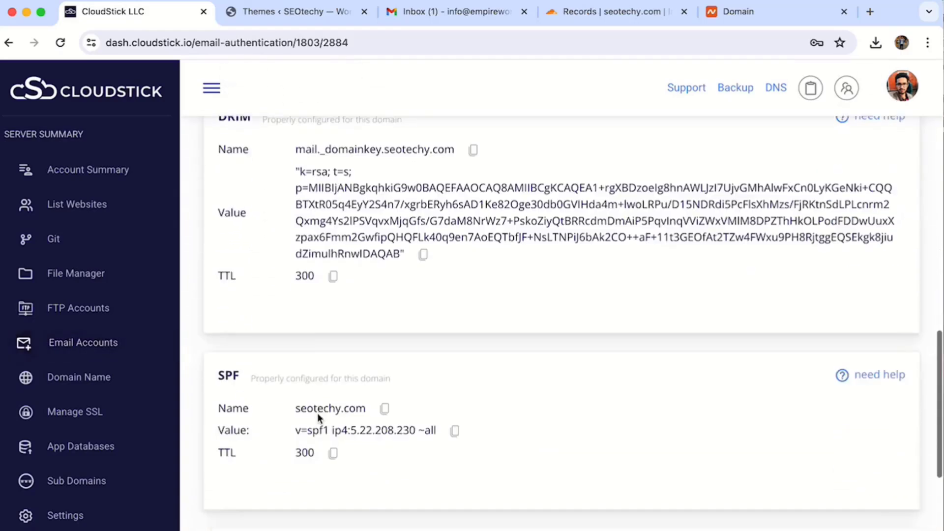
scroll(363, 447, up, 15)
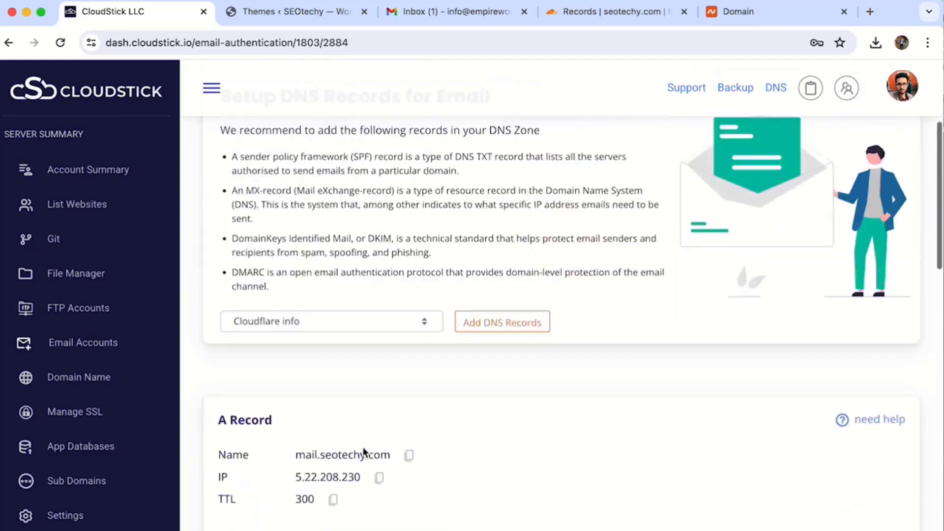
click(329, 324)
click(329, 322)
click(498, 329)
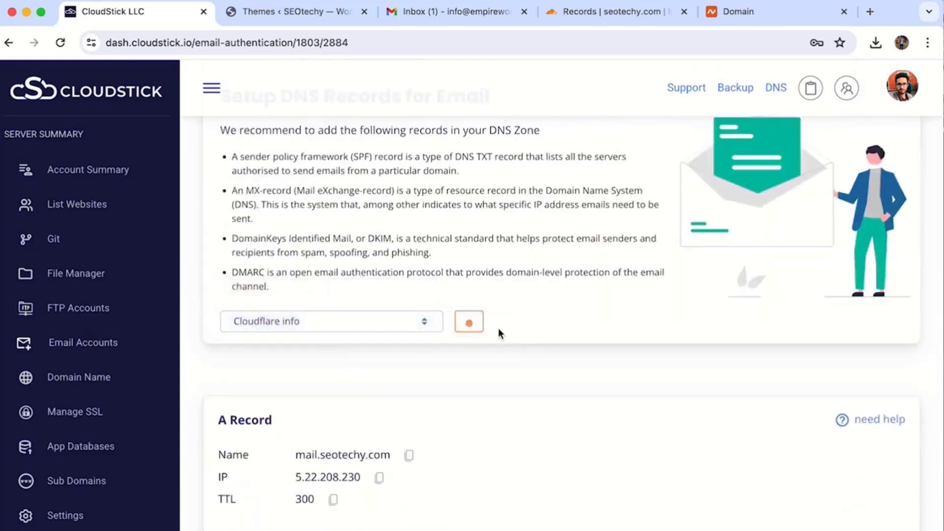
Step: Check the seotechy.com records in Cloudflare, then return to the site's Email Accounts page
scroll(498, 329, up, 2)
click(562, 10)
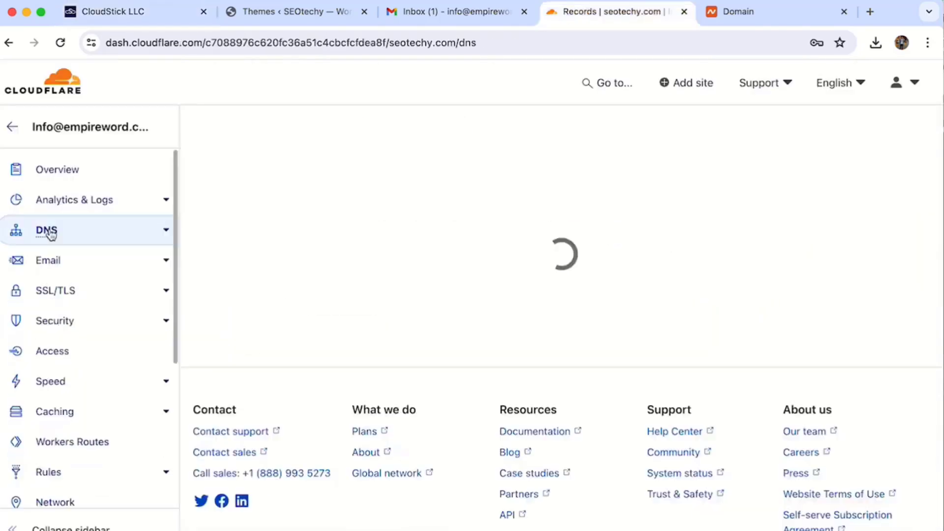
scroll(280, 374, down, 10)
scroll(280, 373, up, 6)
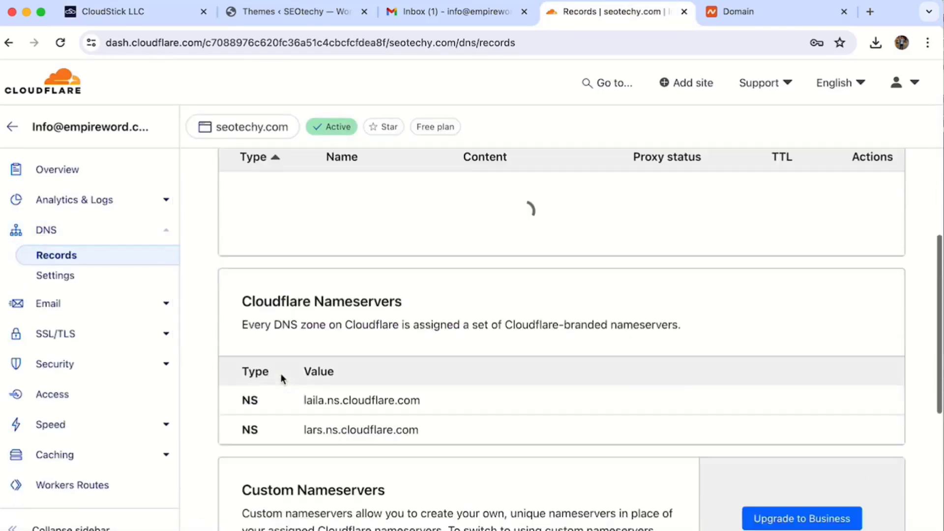
click(116, 12)
scroll(514, 321, down, 10)
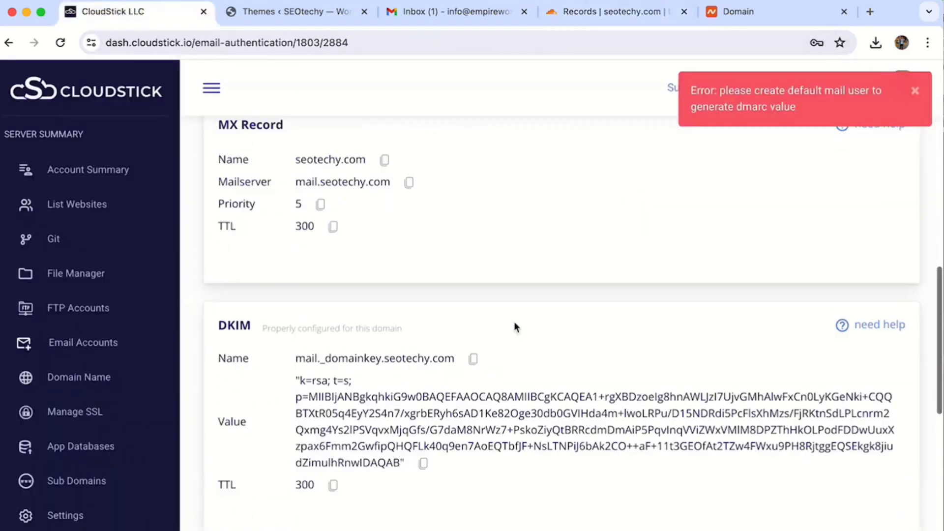
click(889, 459)
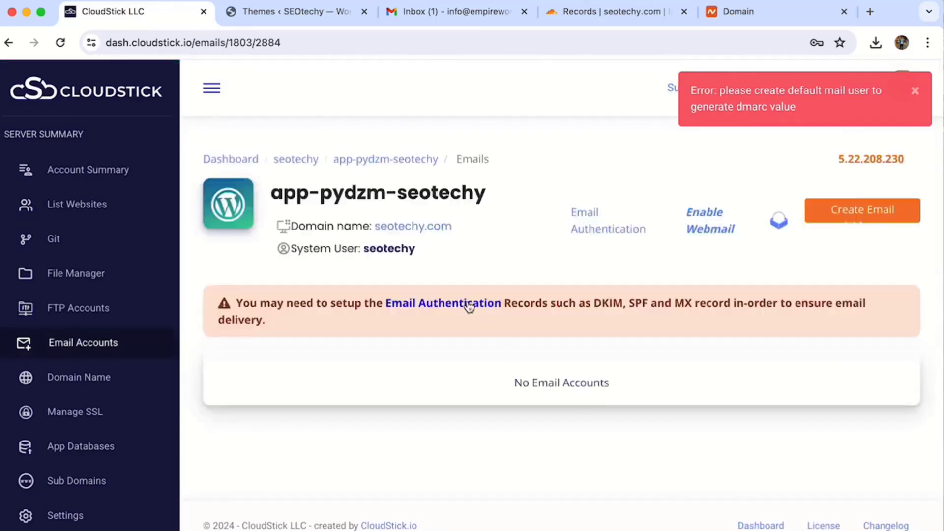
click(866, 219)
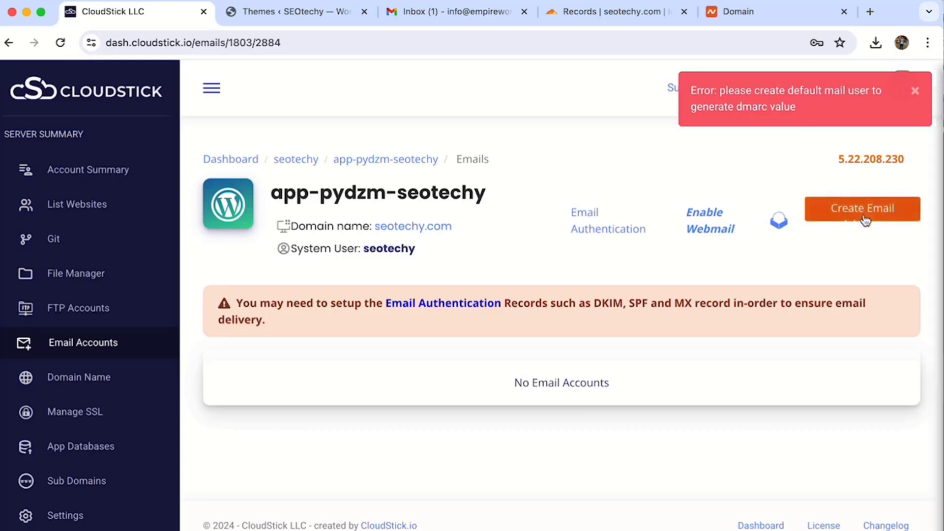
key(super+a)
text(inf)
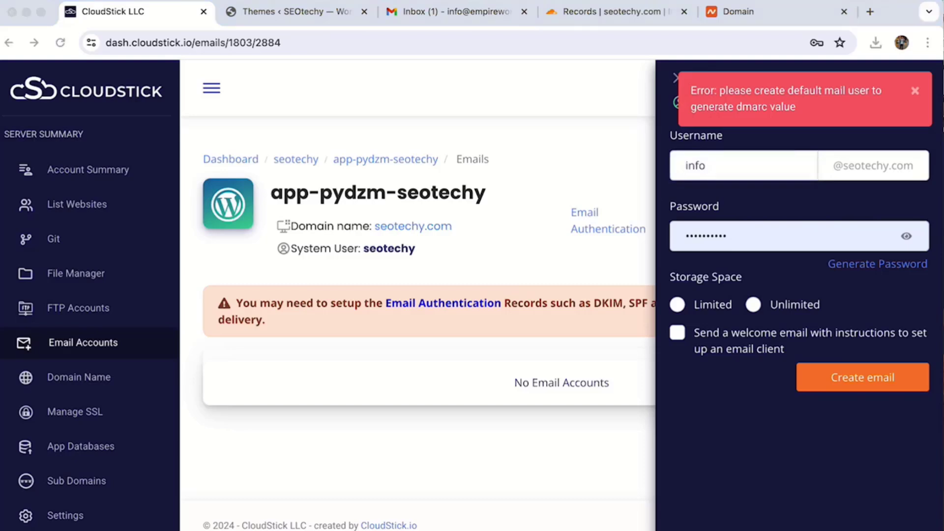
click(753, 233)
double_click(752, 232)
key(super+v)
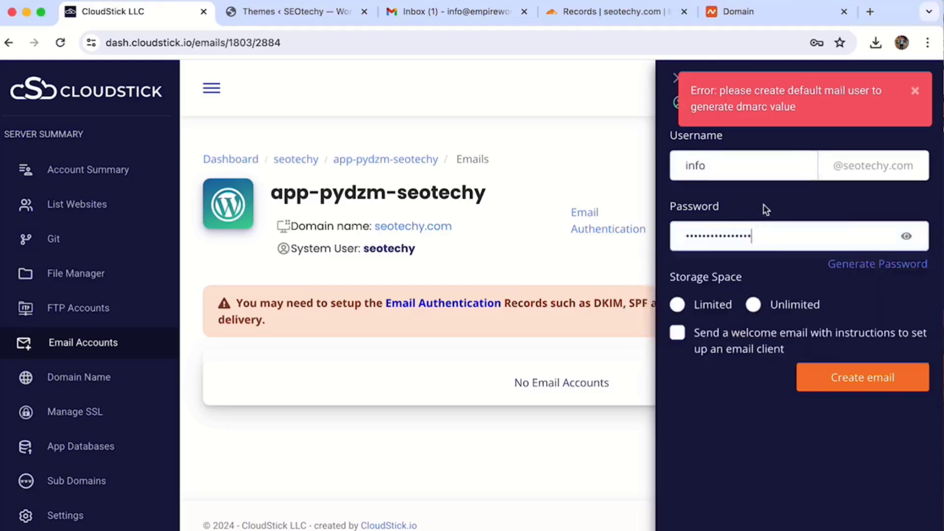
click(772, 191)
Step: Give the mailbox unlimited storage, enable the welcome email, and create the account
click(678, 305)
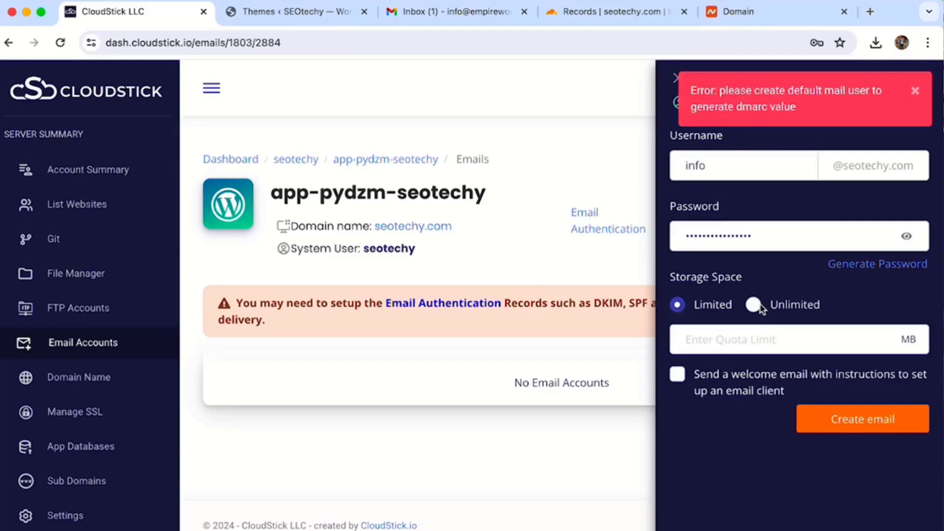
click(757, 305)
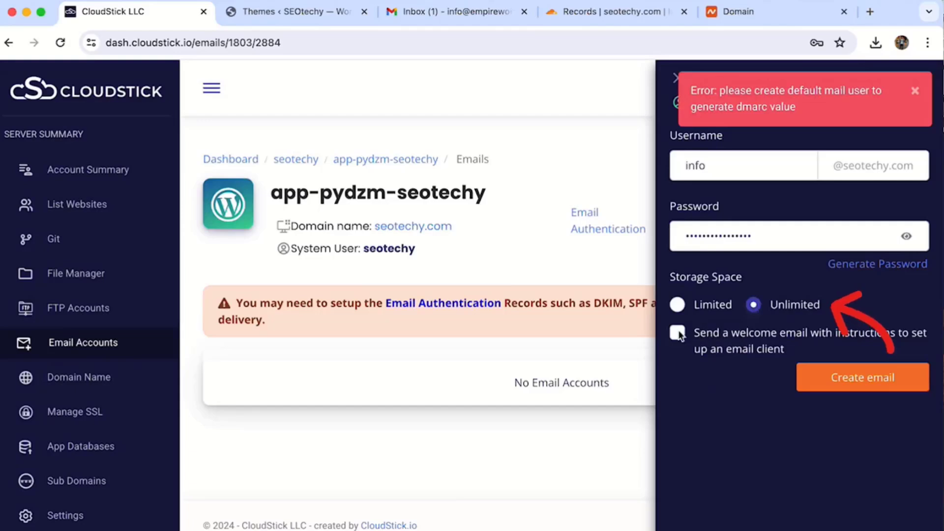
click(697, 336)
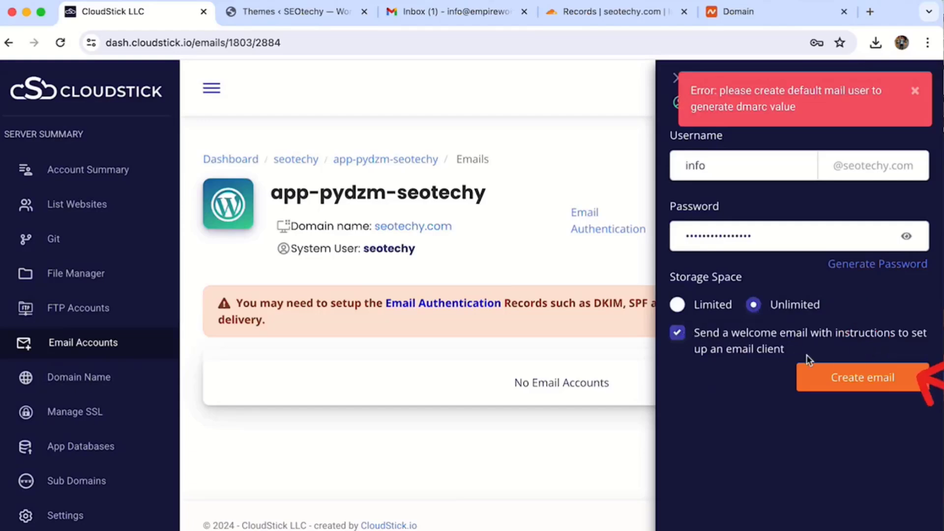
click(853, 377)
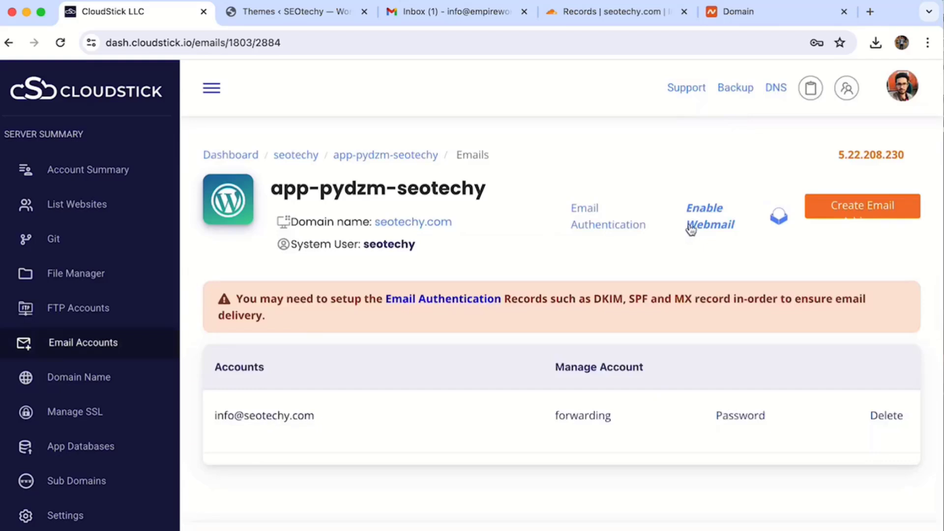
scroll(720, 233, up, 1)
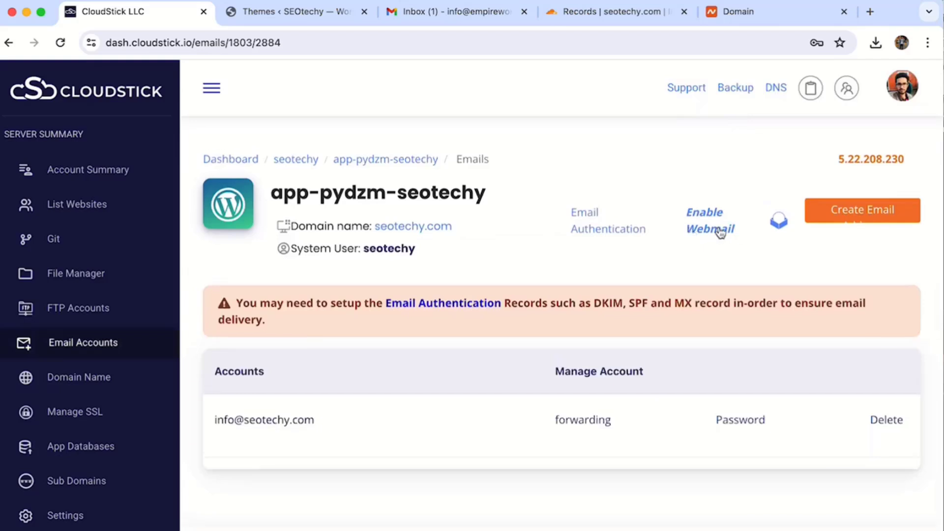
Step: Install Roundcube webmail on webmail.seotechy.com using the Cloudflare info account
click(721, 232)
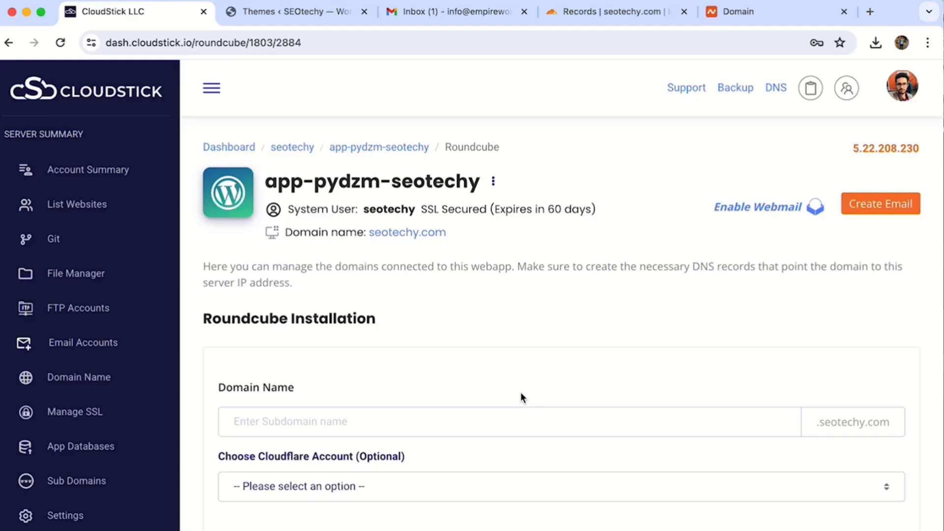
scroll(521, 392, down, 3)
click(321, 293)
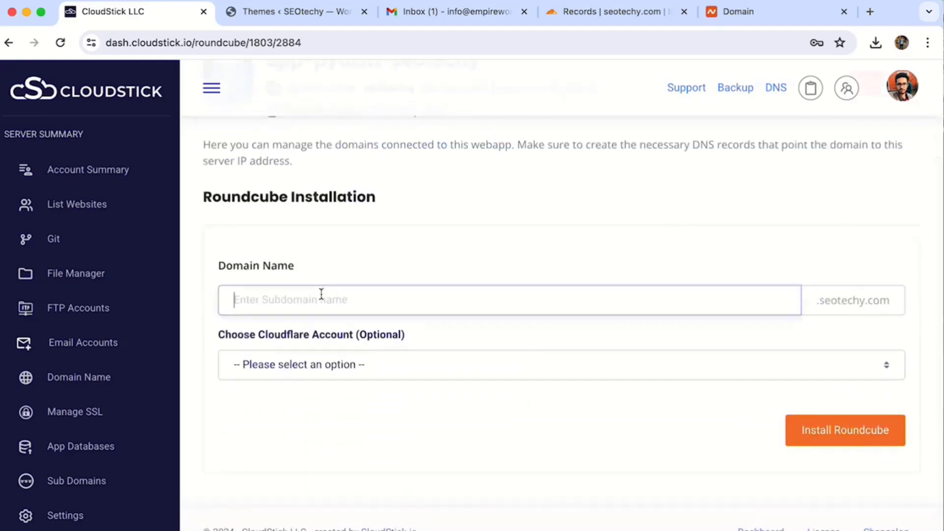
text(webma)
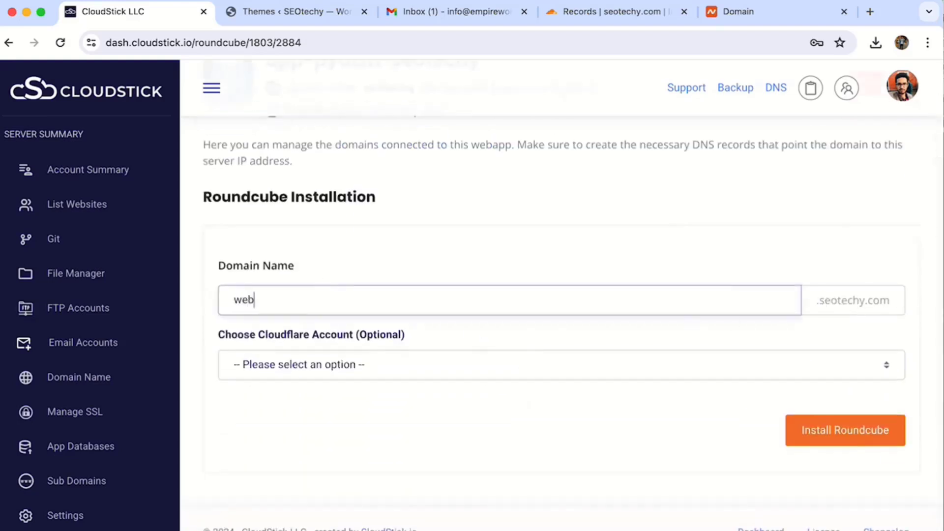
text(il)
double_click(818, 304)
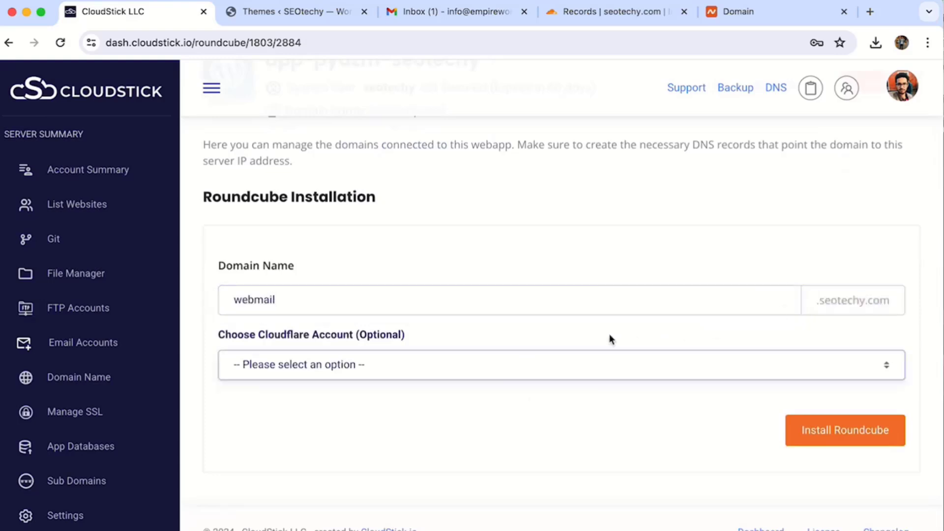
click(391, 368)
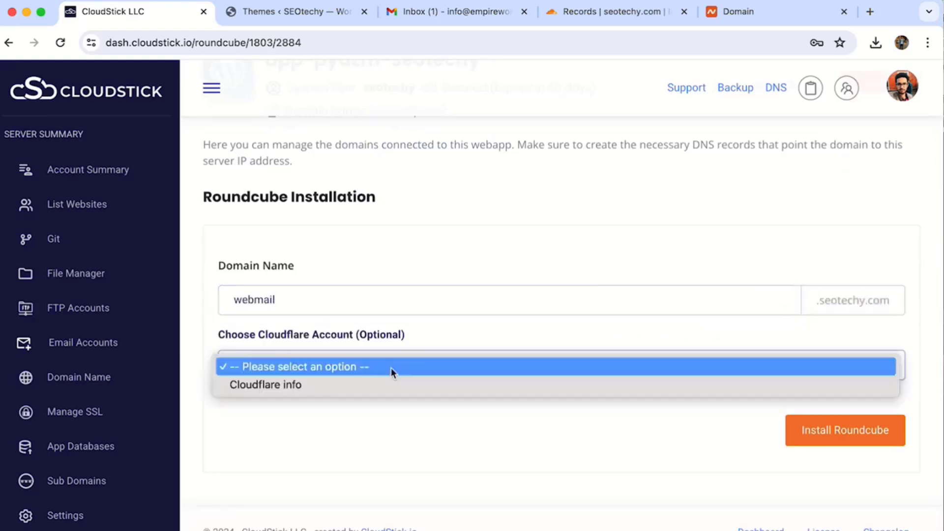
click(330, 386)
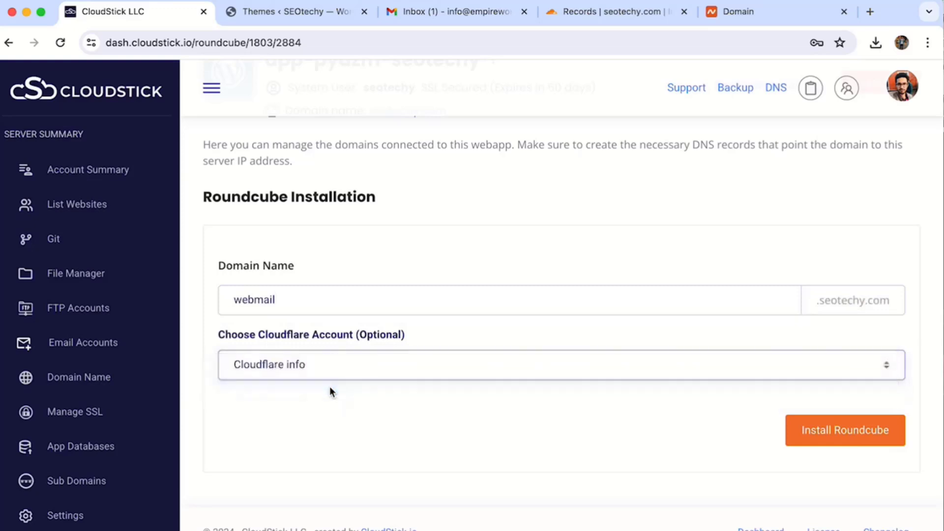
click(851, 431)
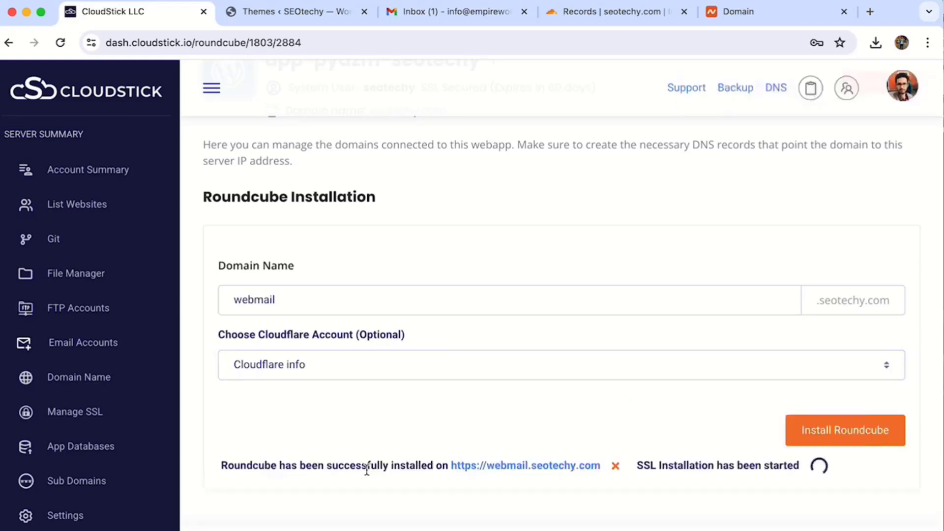
scroll(364, 468, down, 1)
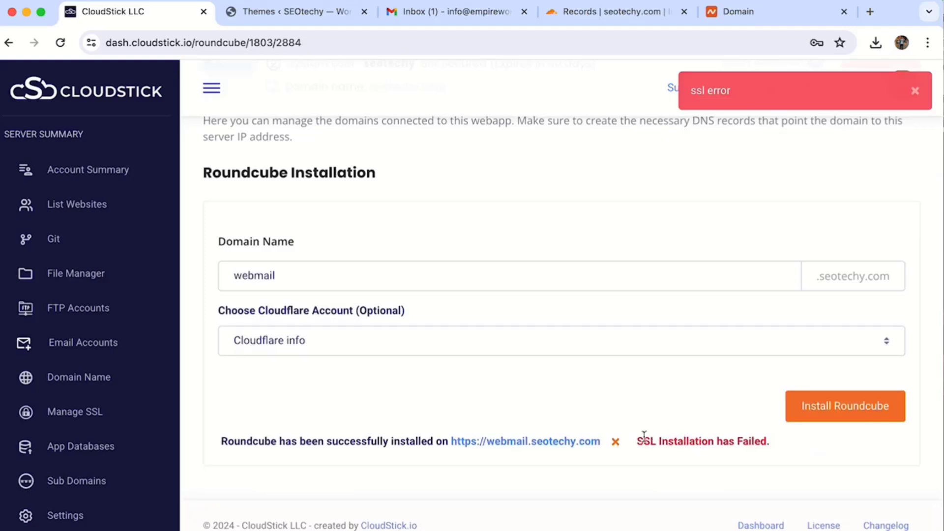
double_click(249, 287)
scroll(95, 342, down, 2)
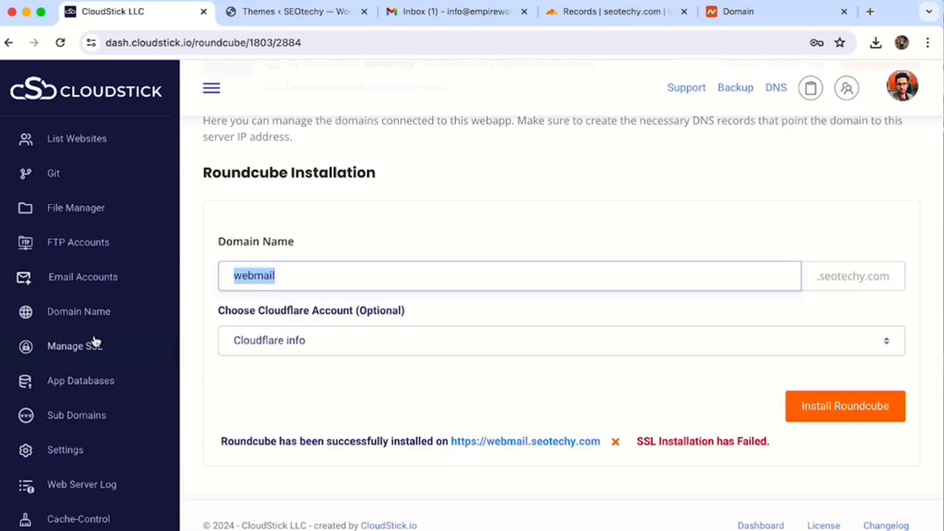
Step: Start a new SSL deployment for rc_webmail_app-pydzm-seotechy with DNS verification
click(96, 343)
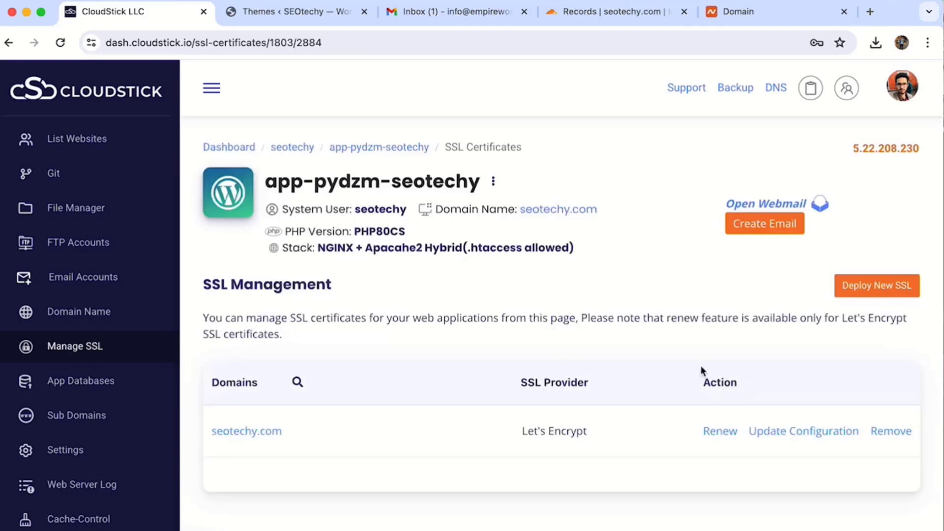
click(878, 288)
click(353, 421)
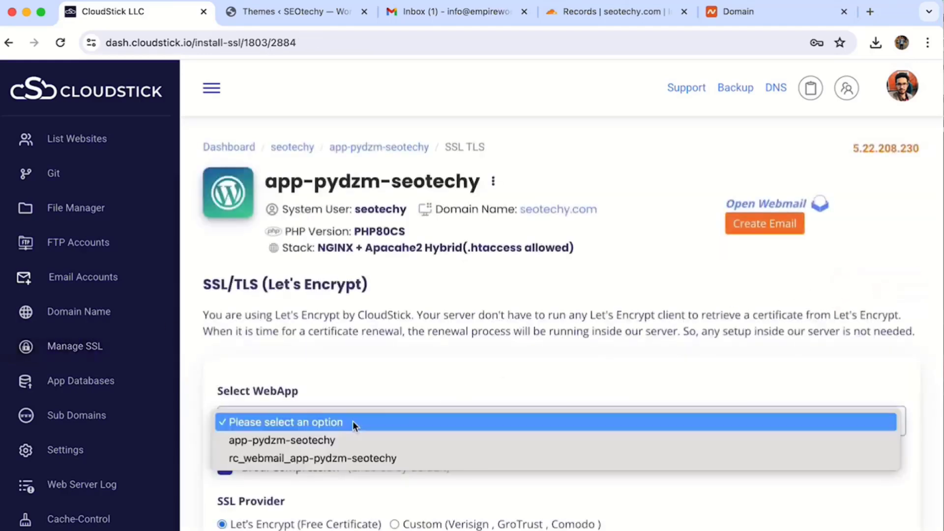
click(344, 459)
scroll(373, 478, down, 3)
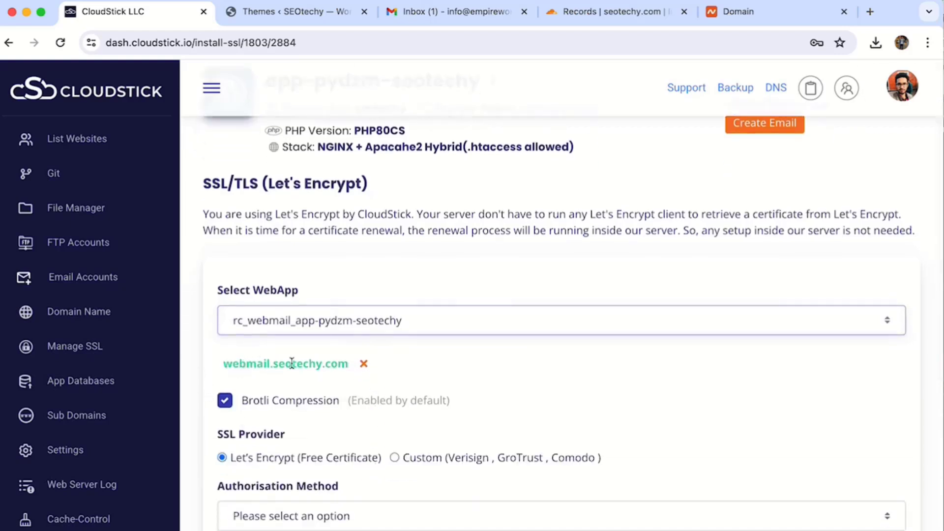
scroll(300, 459, down, 2)
click(305, 426)
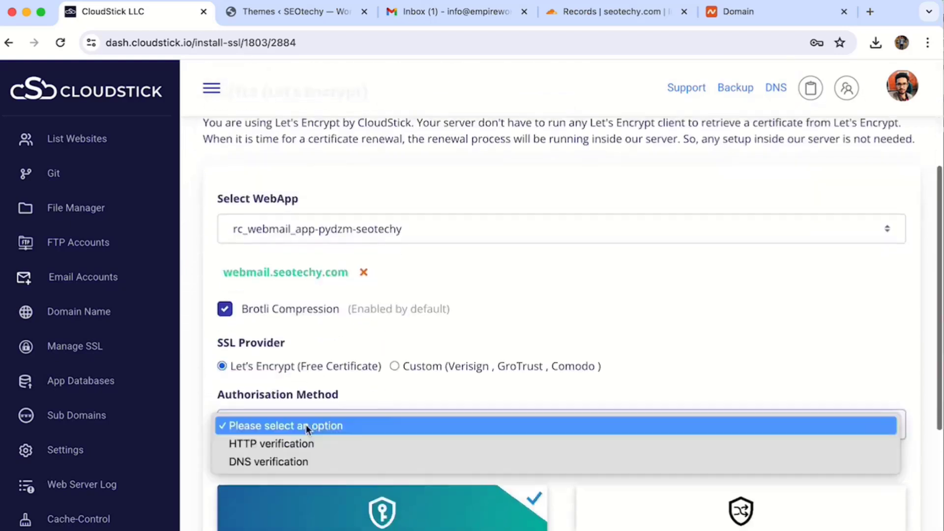
click(303, 447)
click(300, 435)
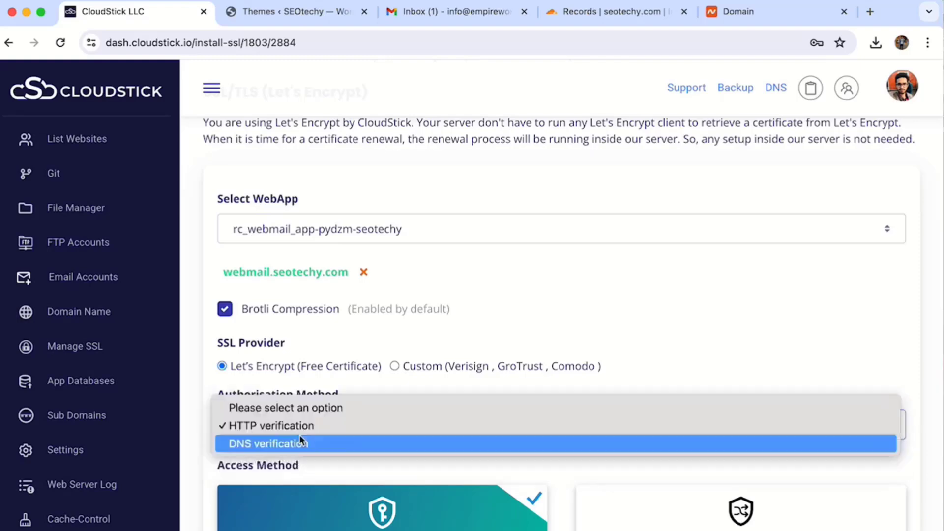
click(300, 443)
Step: Deploy the certificate using the Cloudflare info account, then return to Email Accounts
scroll(322, 452, down, 2)
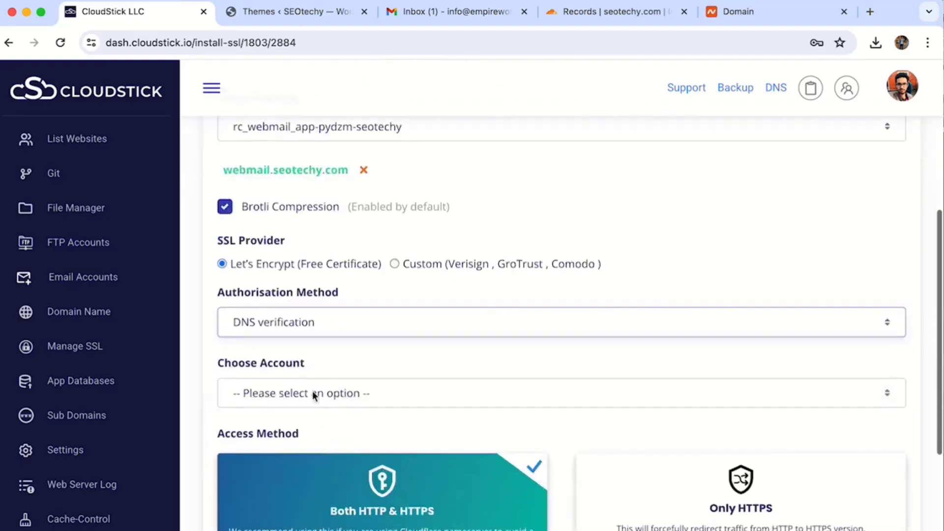
click(312, 393)
click(312, 427)
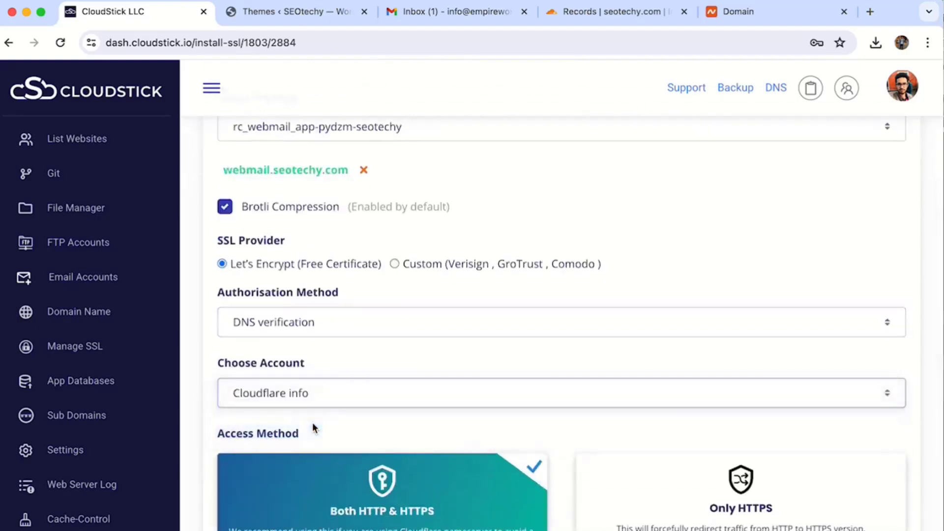
scroll(312, 423, down, 4)
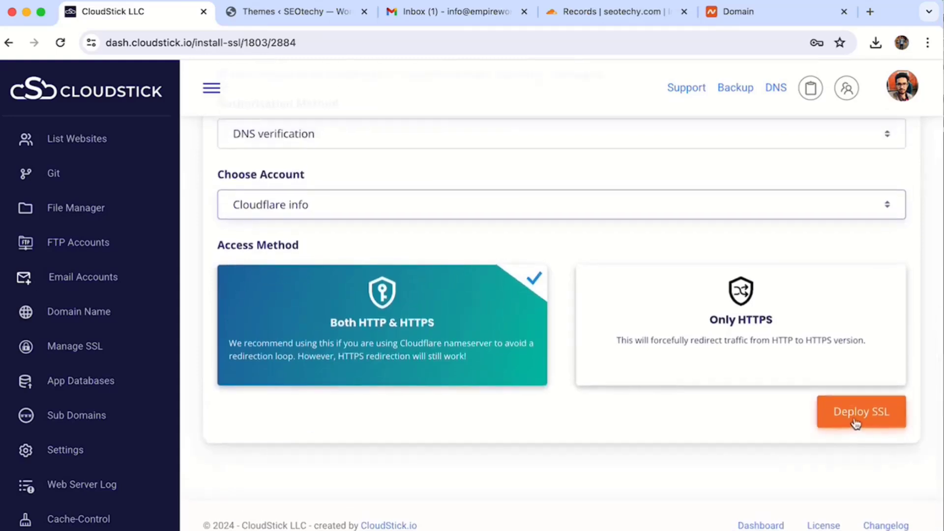
click(856, 423)
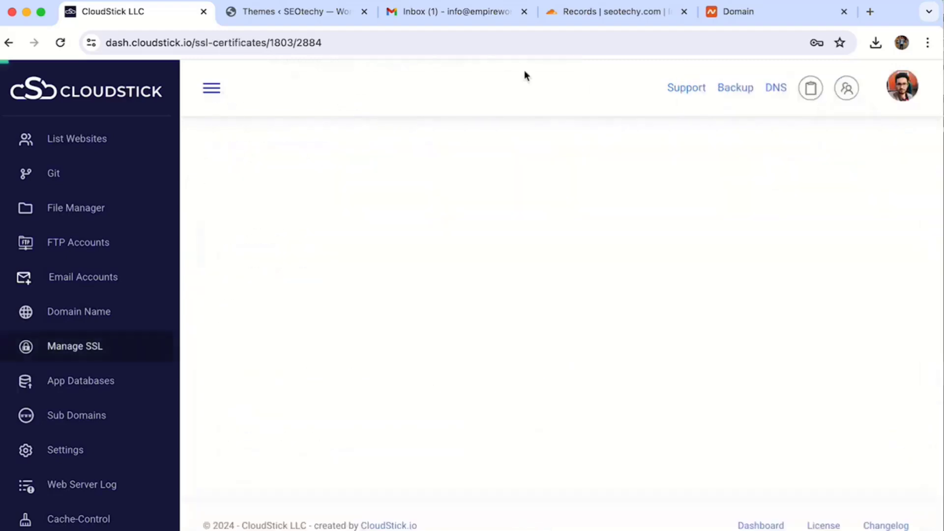
click(81, 278)
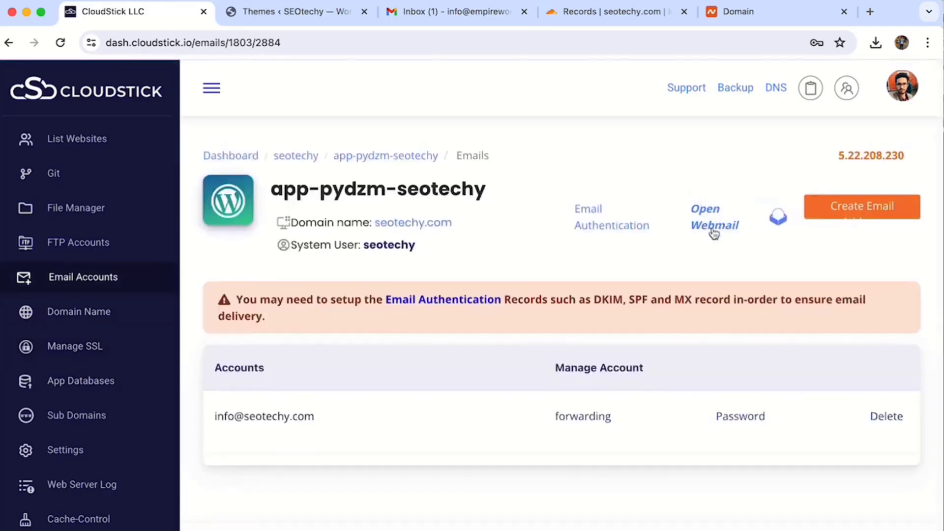
Step: Log into Roundcube at webmail.seotechy.com with the mail account's address and password
click(713, 227)
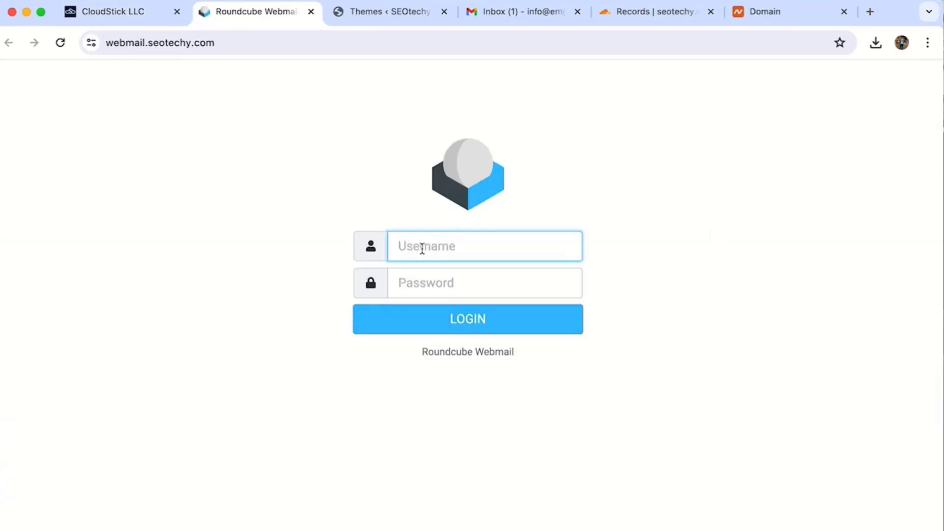
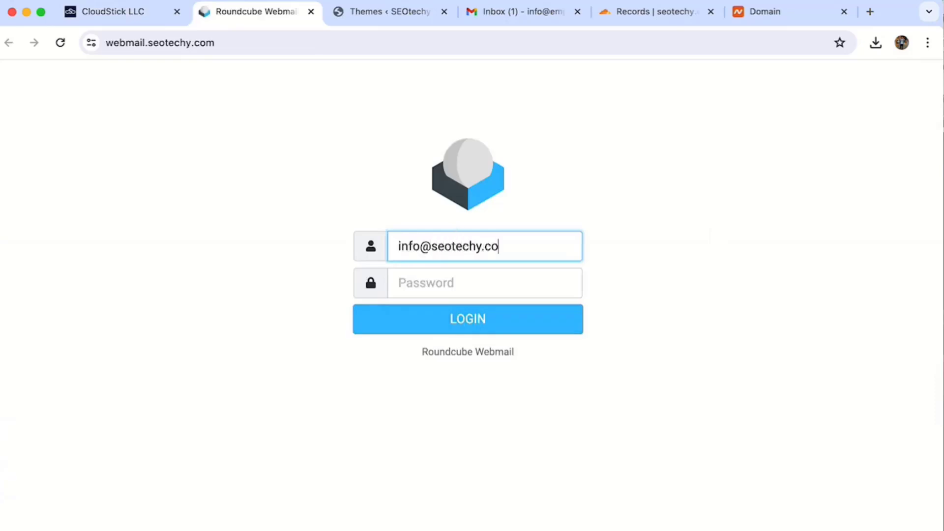
click(418, 281)
key(ctrl+v)
click(439, 317)
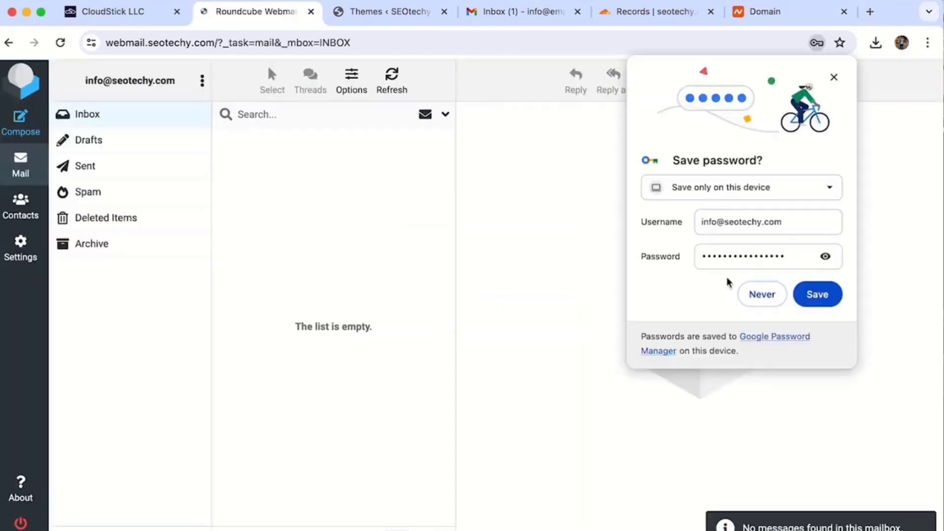